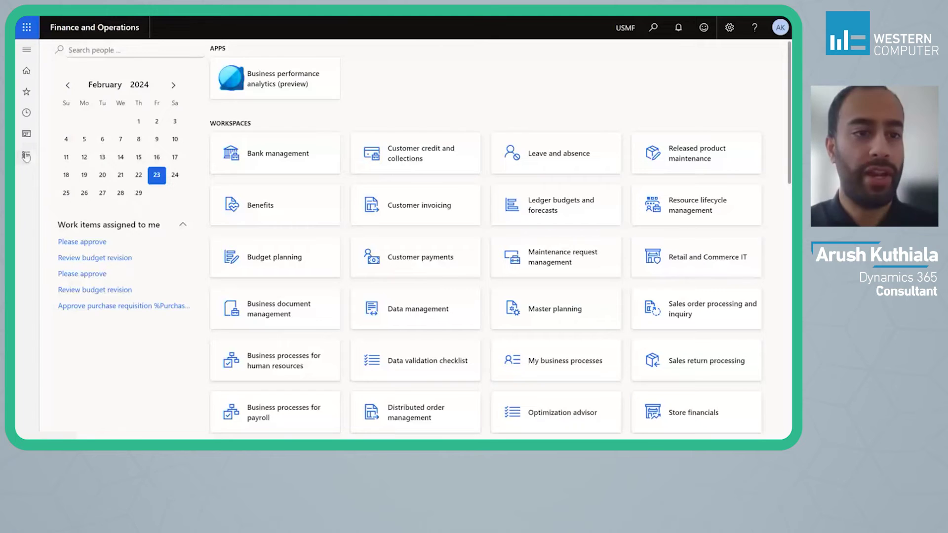
- Open the Rebate management module from the Modules pane
left_click(26, 156)
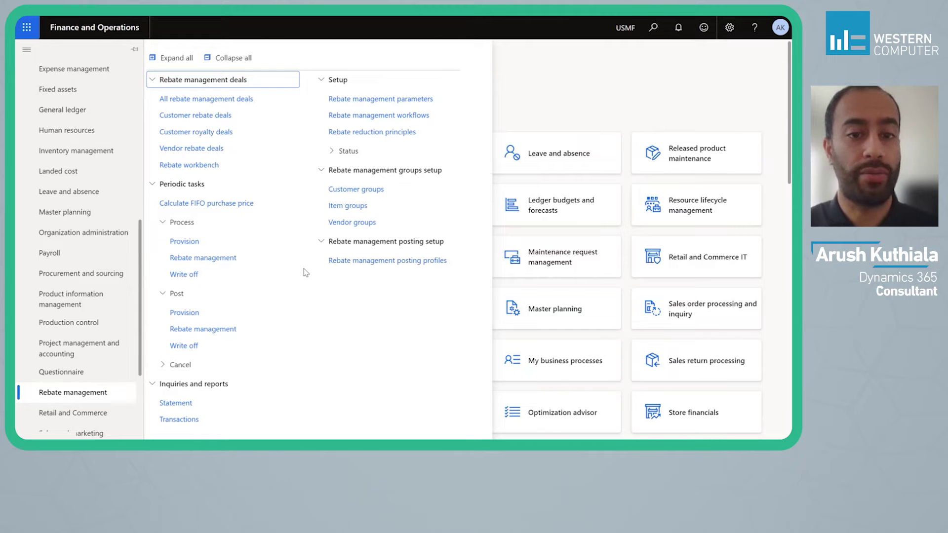
- Create posting profile 'Artenion' with Customer module, Rebate type, and Pay using accounts payable
left_click(381, 261)
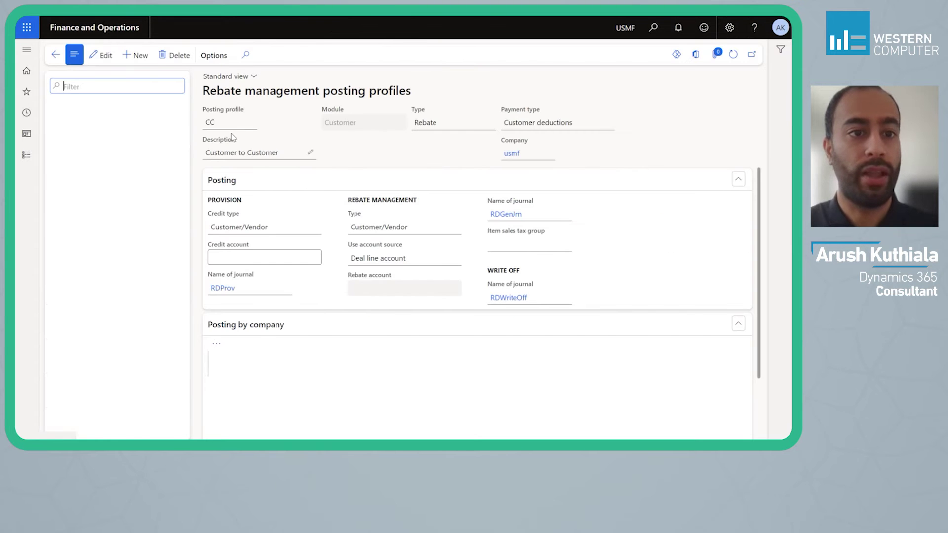
left_click(136, 55)
type("Arn")
type("enion")
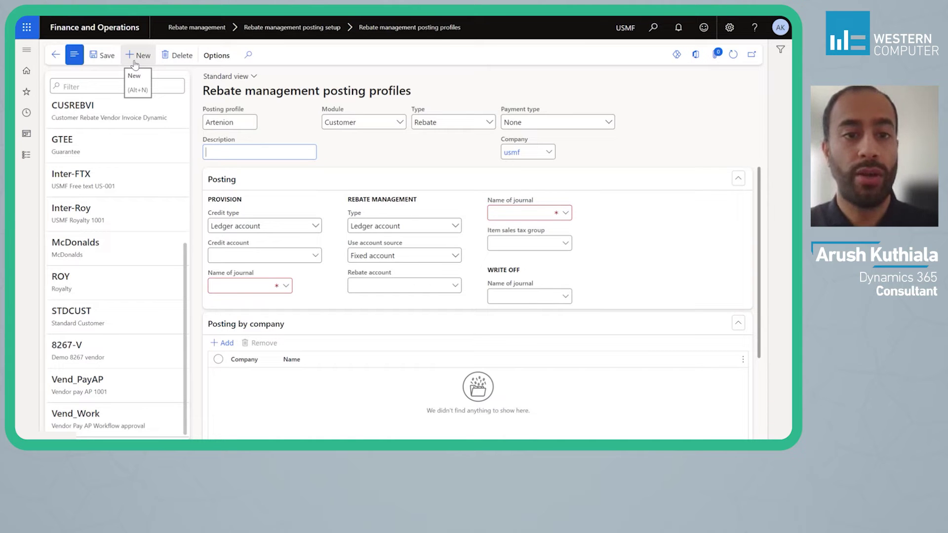
left_click(357, 121)
left_click(443, 122)
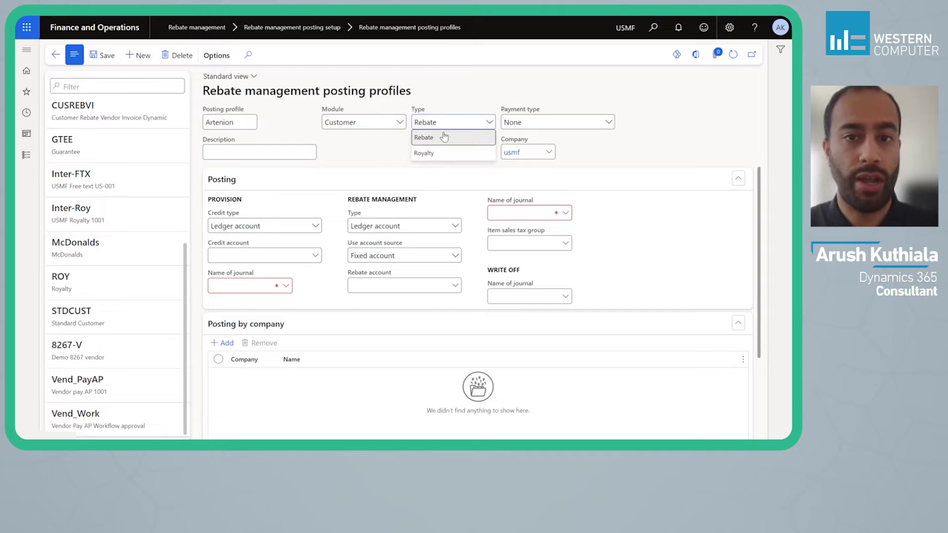
left_click(535, 121)
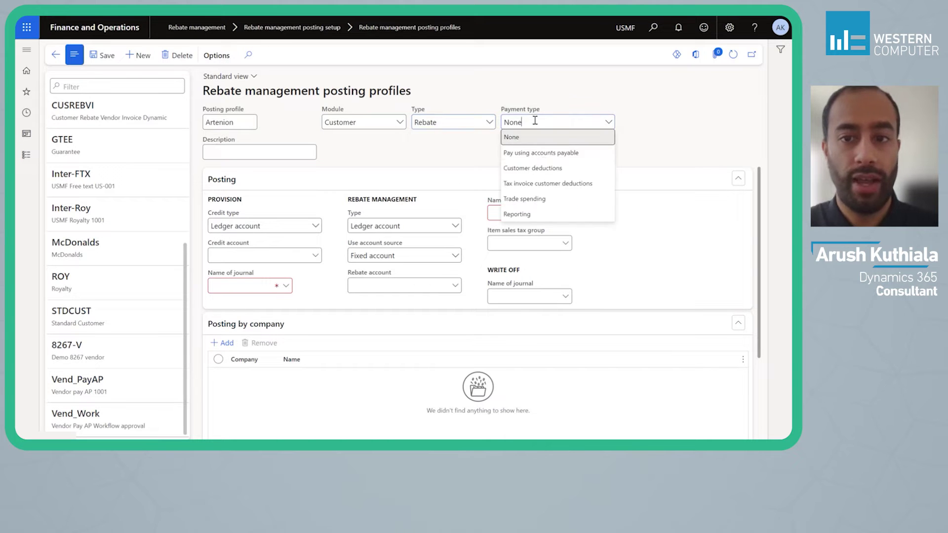
left_click(542, 153)
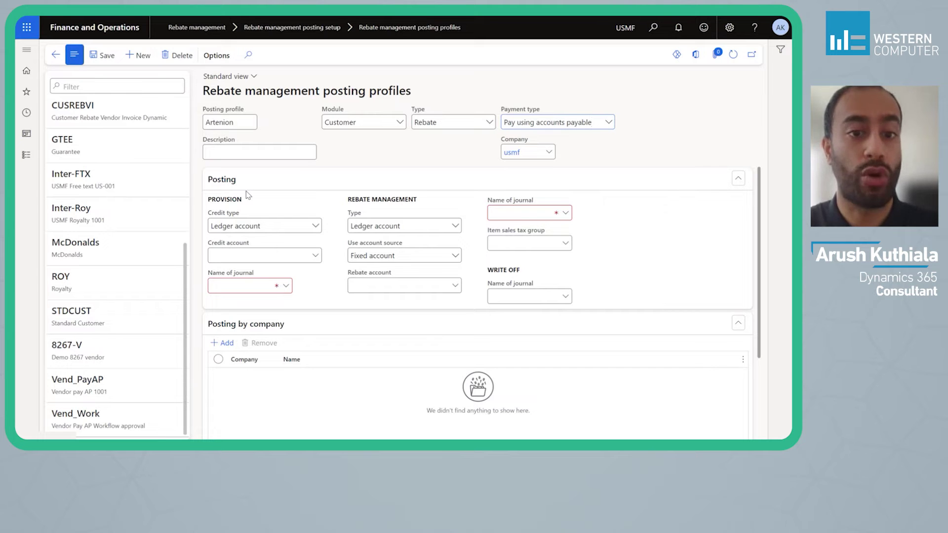
- Set provision posting to credit Rebates Accrual account 200210 using journal RDProv
left_click(302, 253)
type("2")
scroll(321, 324, "down", 5)
scroll(321, 324, "down", 2)
left_click(393, 345)
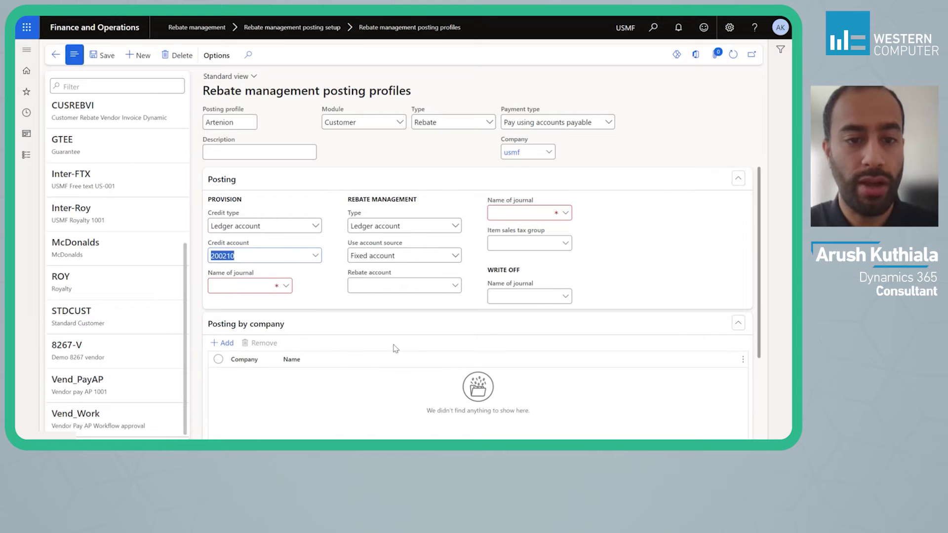
left_click(287, 287)
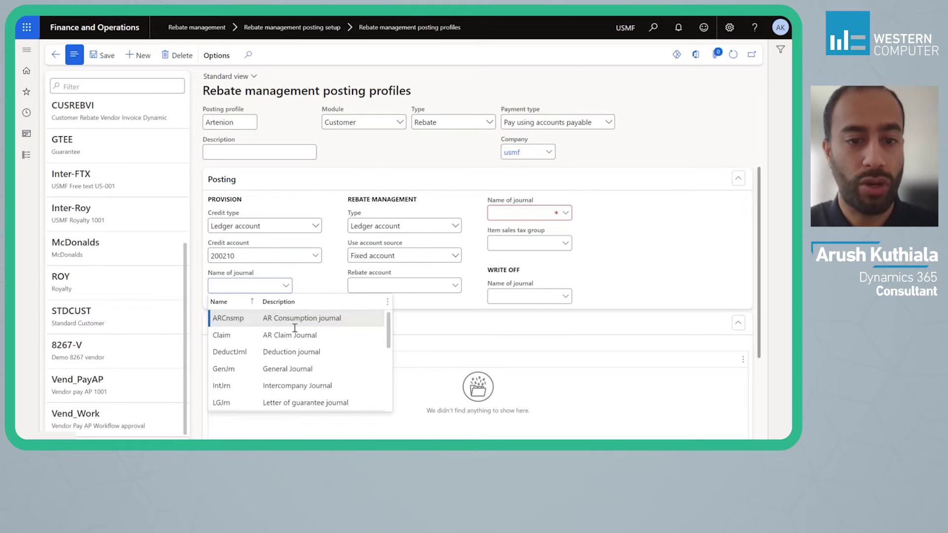
scroll(320, 349, "down", 2)
scroll(319, 350, "down", 1)
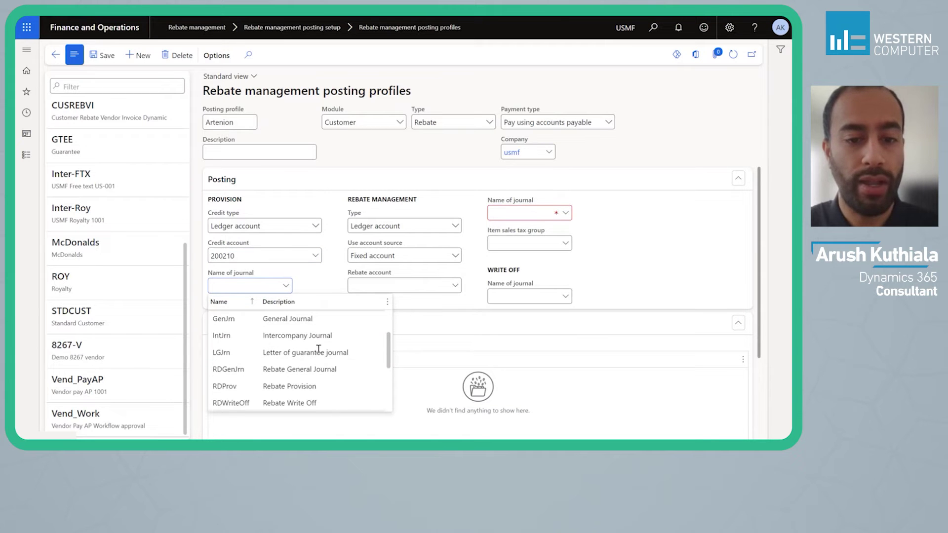
left_click(317, 384)
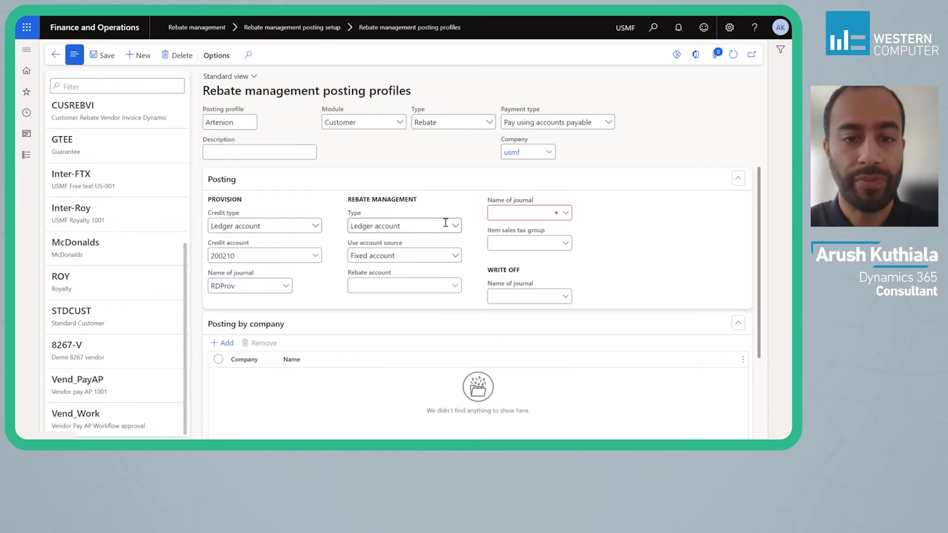
- Set the rebate management type to Customer/Vendor
left_click(405, 226)
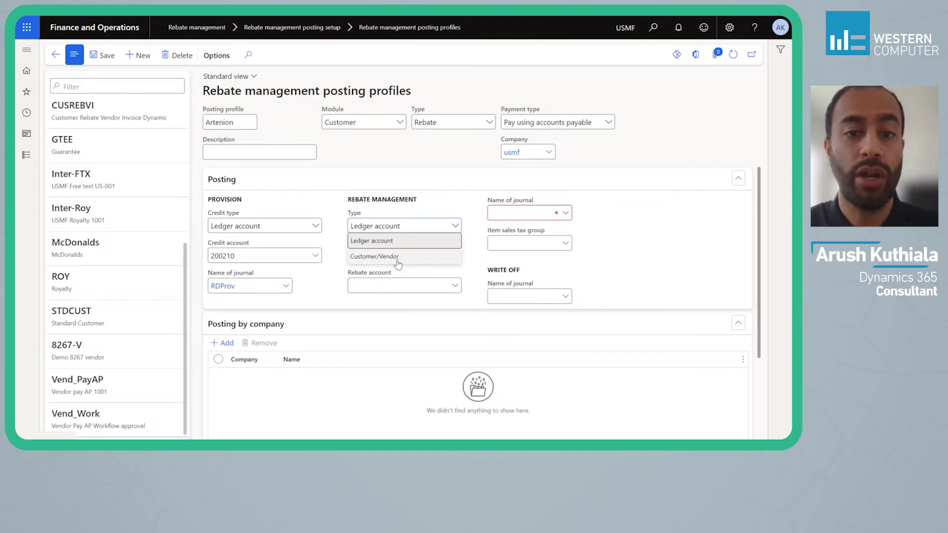
left_click(422, 257)
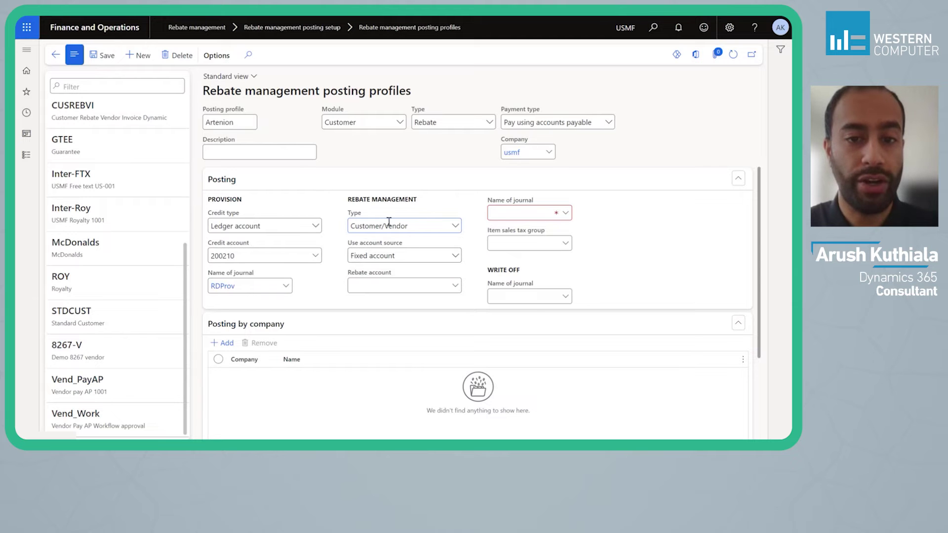
left_click(425, 255)
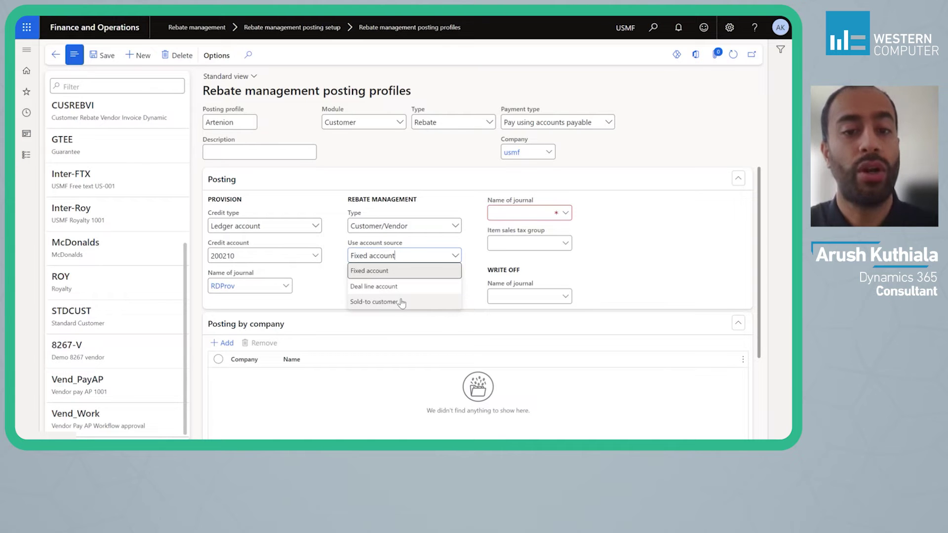
- Use Fixed account source with rebate account US-135 and rebate journal RDAPInv
left_click(432, 275)
left_click(431, 282)
type("art")
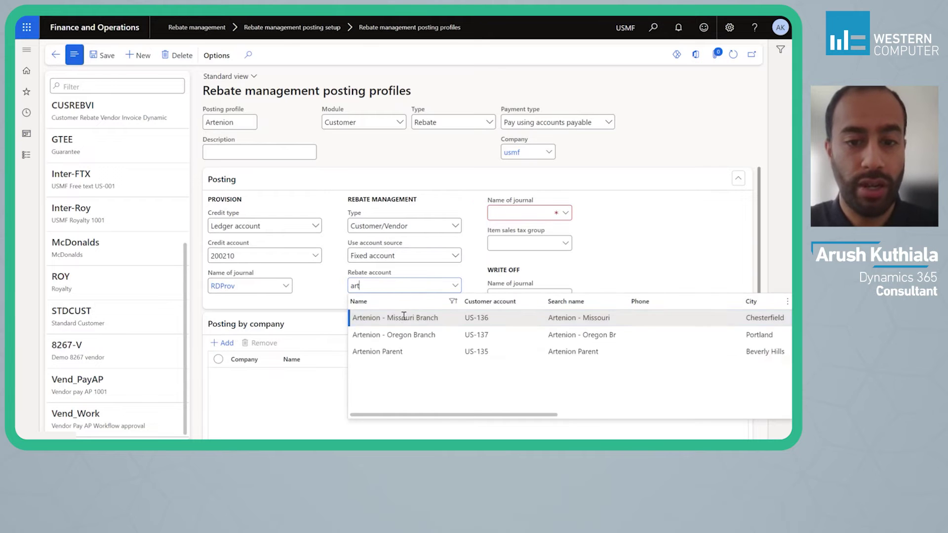
left_click(402, 353)
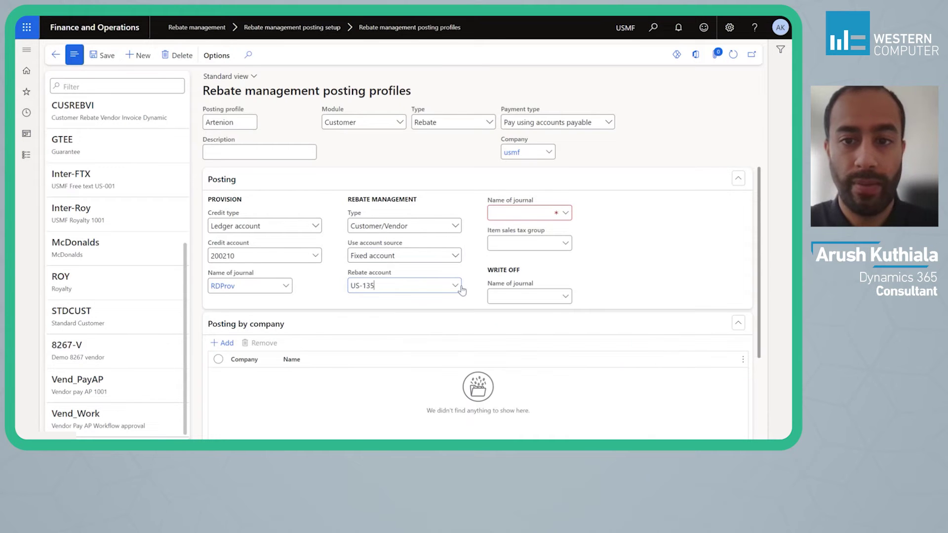
left_click(567, 209)
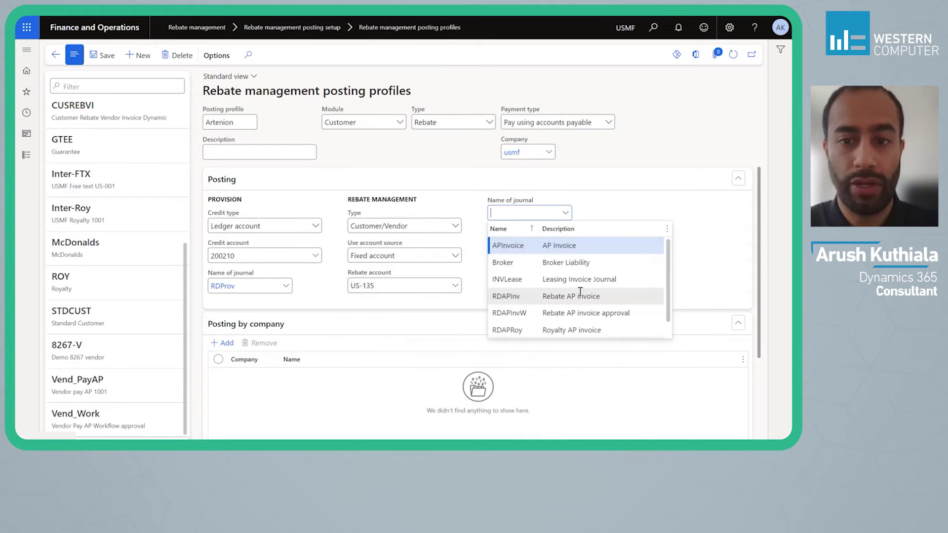
left_click(583, 298)
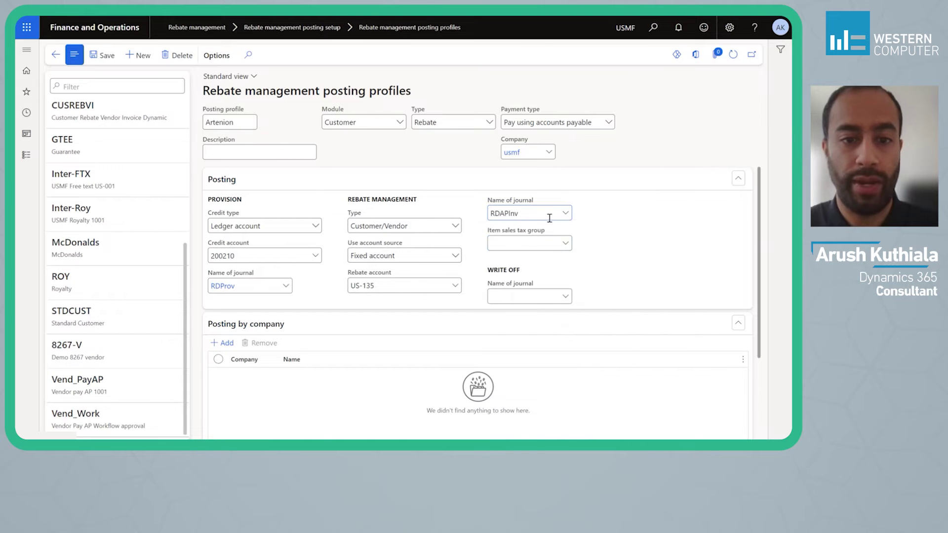
- Add a USMF posting-by-company row debiting account 601700 and save the profile
scroll(527, 245, "down", 2)
scroll(528, 245, "down", 1)
left_click(223, 245)
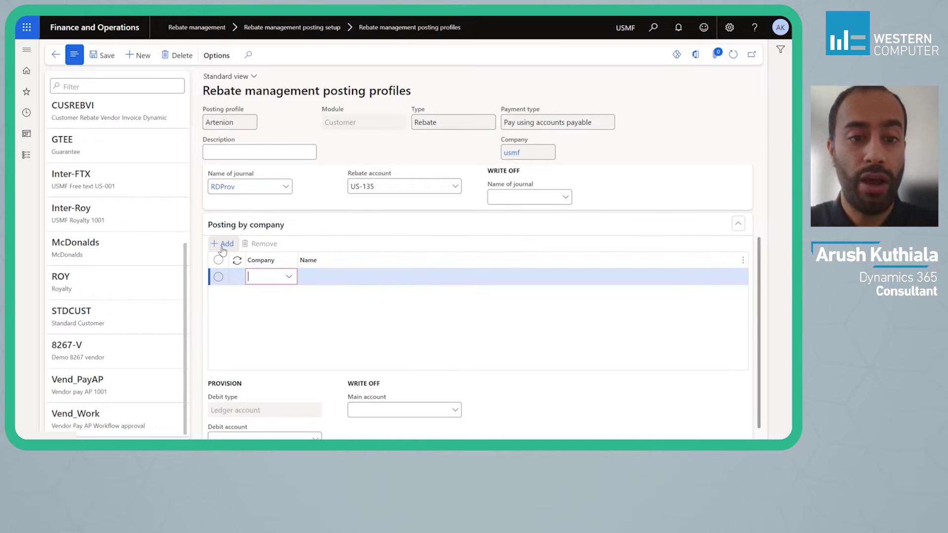
type("usmf")
key("Tab")
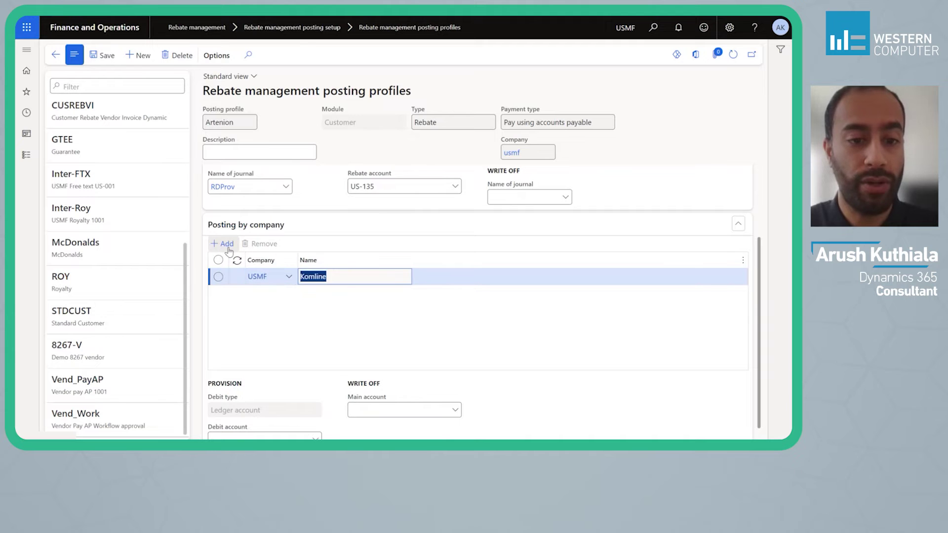
scroll(318, 396, "down", 1)
left_click(262, 424)
type("reb")
key("Down")
key("Down")
key("Return")
scroll(416, 319, "up", 2)
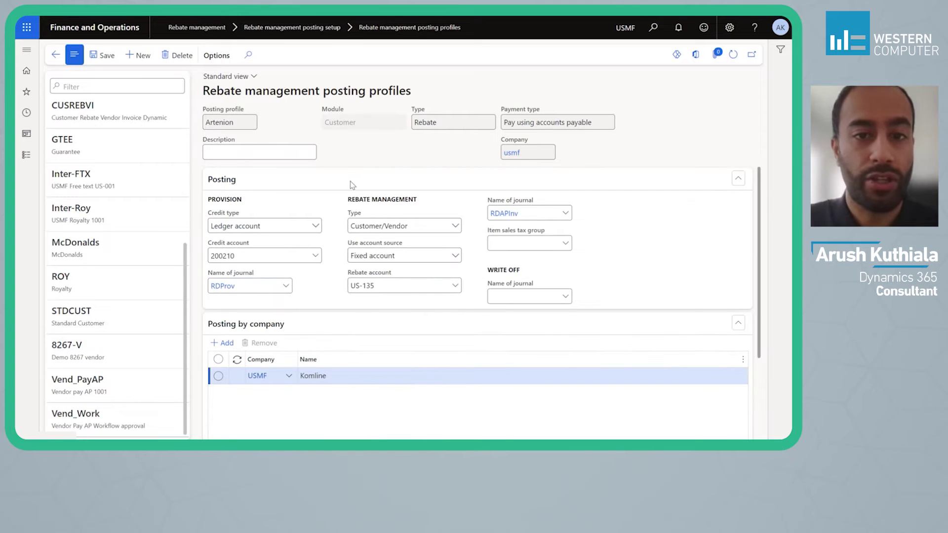
left_click(101, 56)
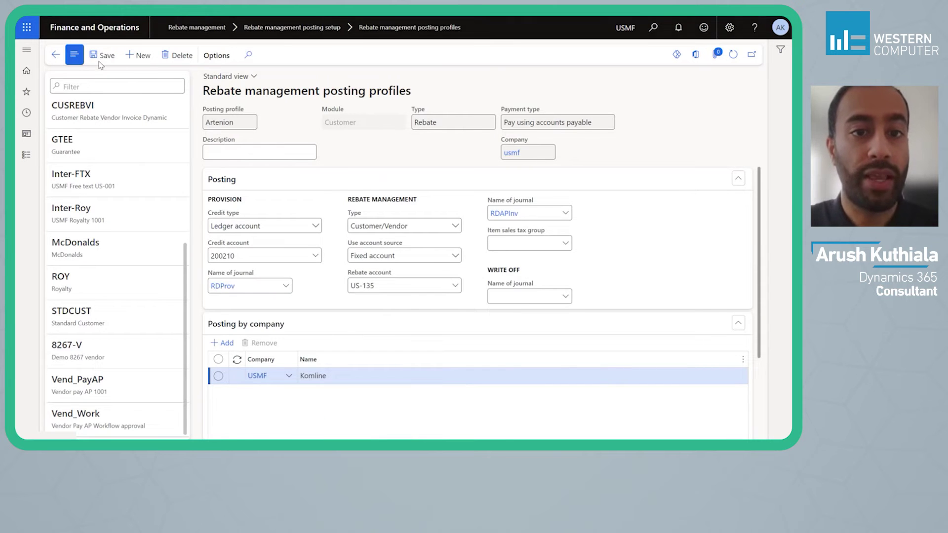
- Start a new rebate deal 'Artenion Head Office' using the Artenion posting profile
left_click(25, 156)
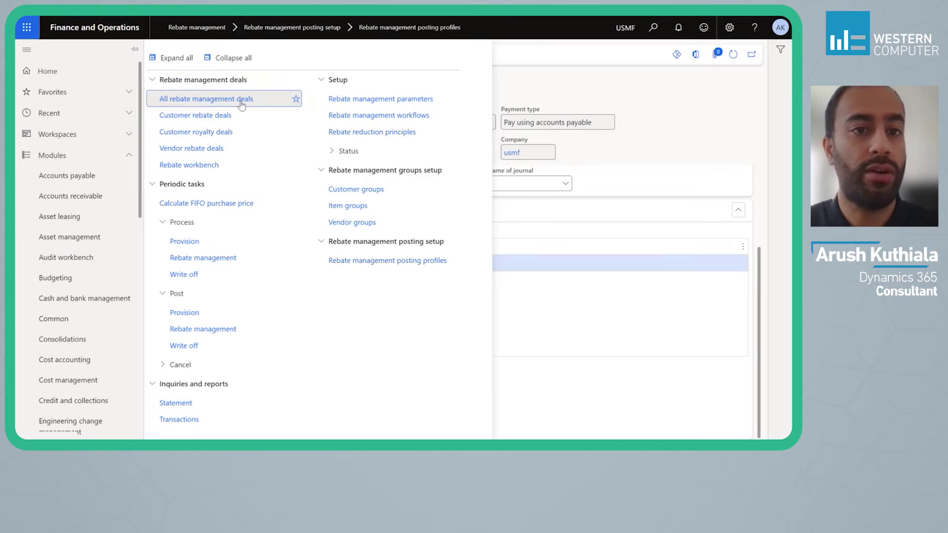
left_click(242, 102)
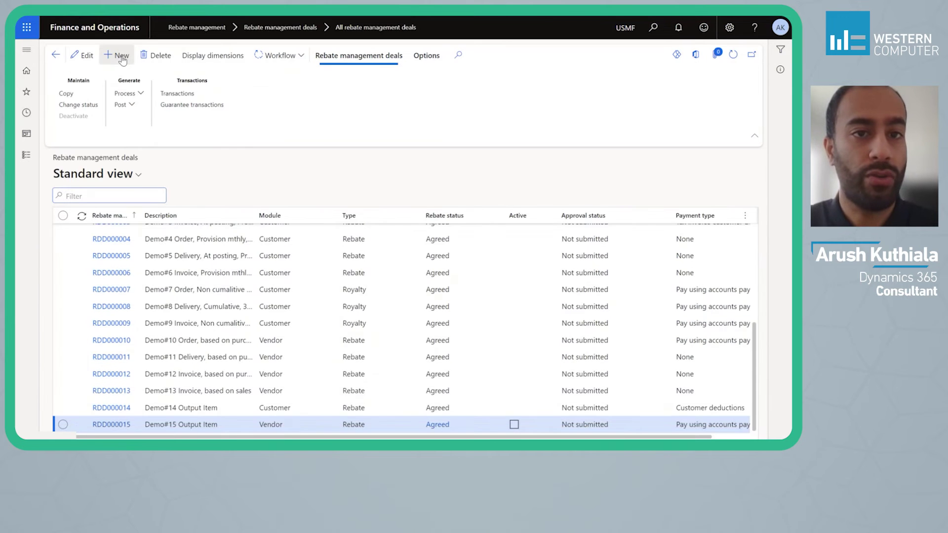
left_click(121, 55)
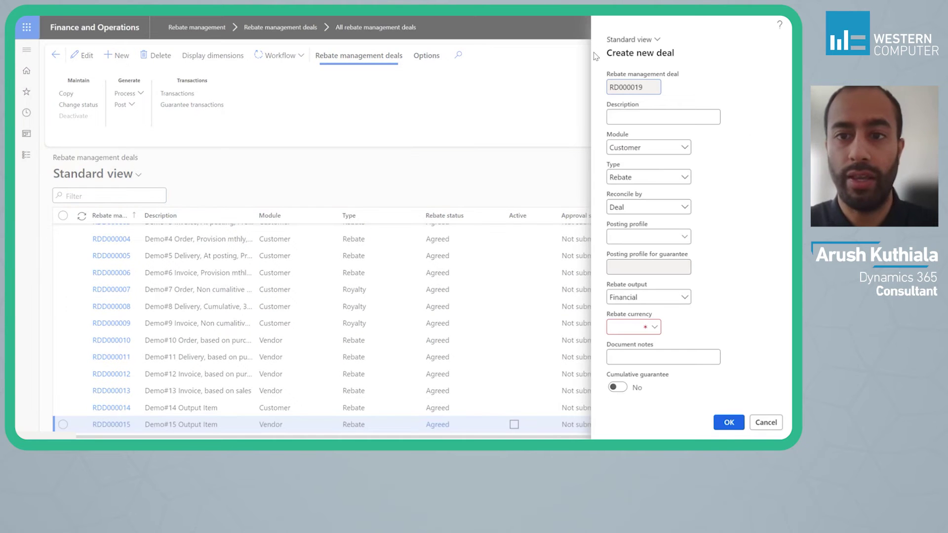
left_click(694, 119)
type("Arten")
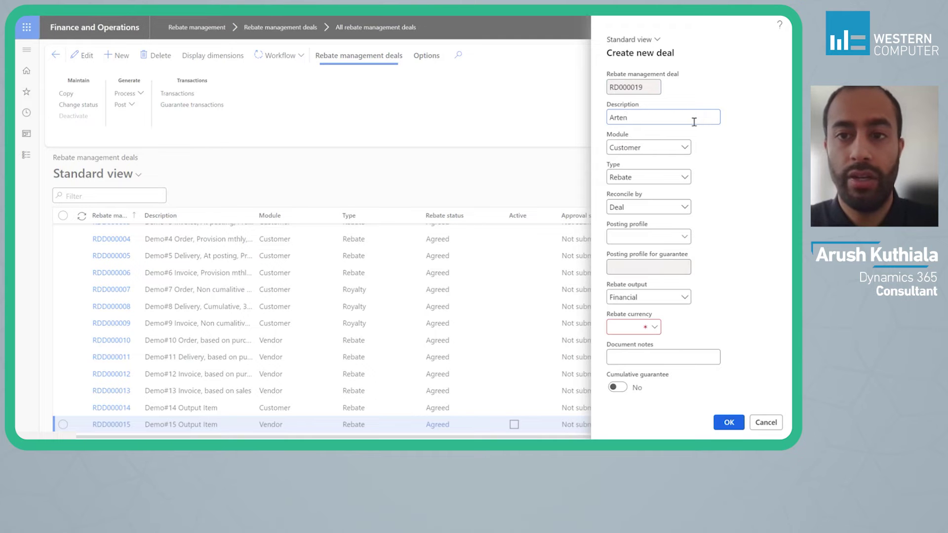
type("ion Head Office")
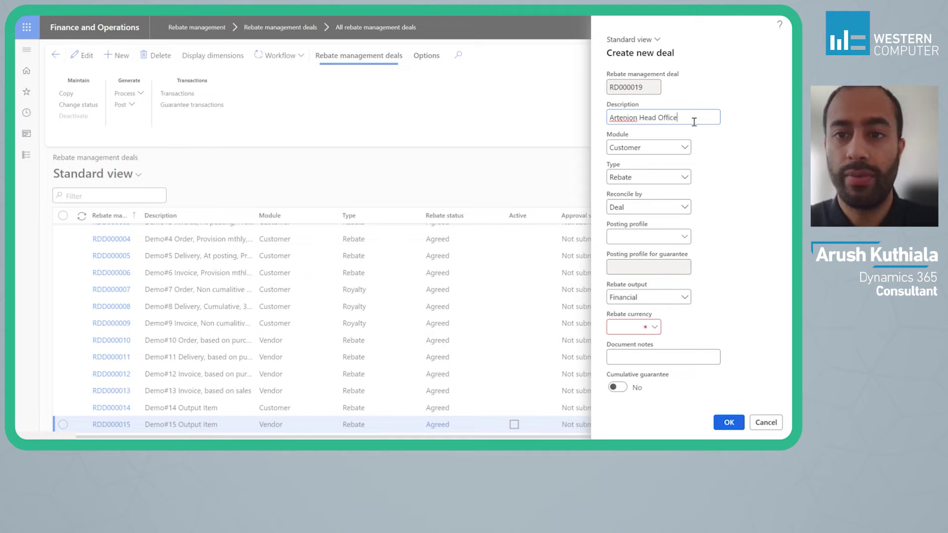
key("Tab")
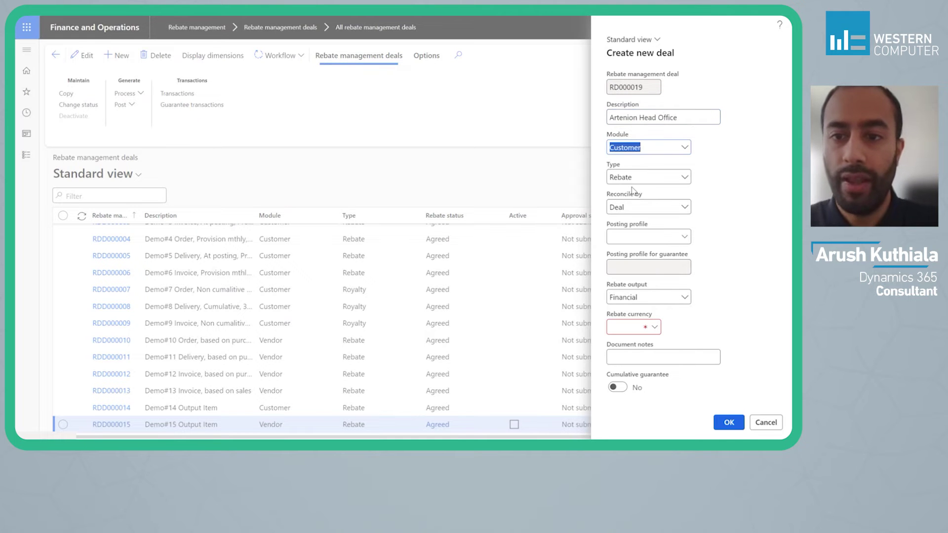
left_click(684, 237)
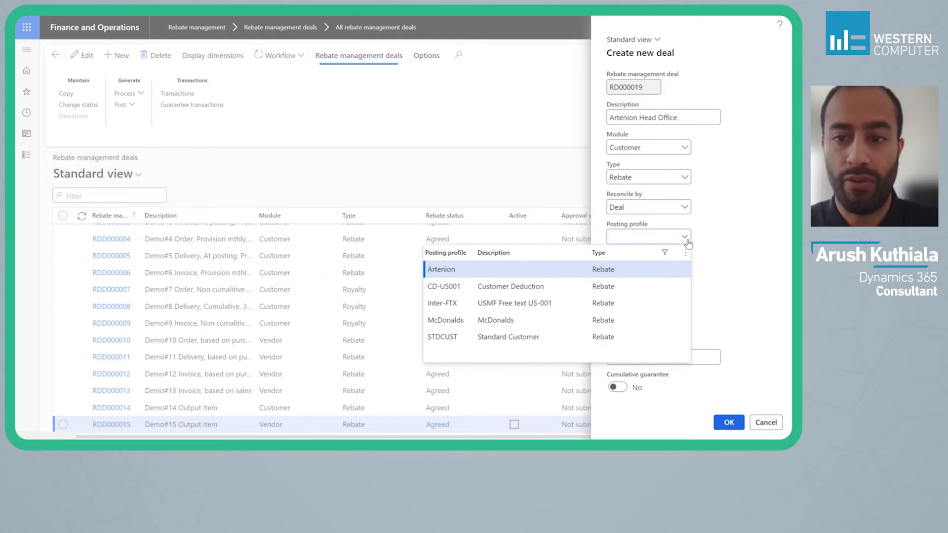
left_click(532, 269)
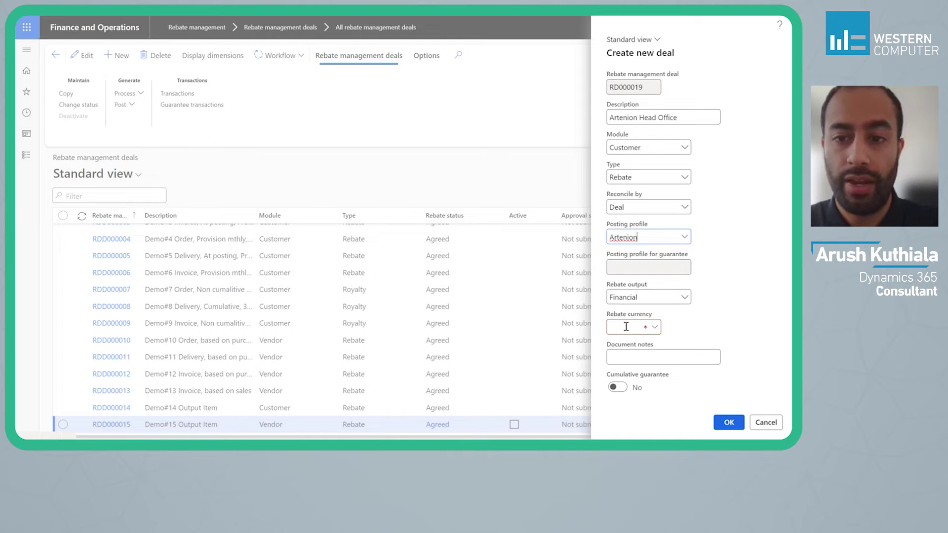
- Keep Financial rebate output, set currency to USD, and create the deal
left_click(665, 298)
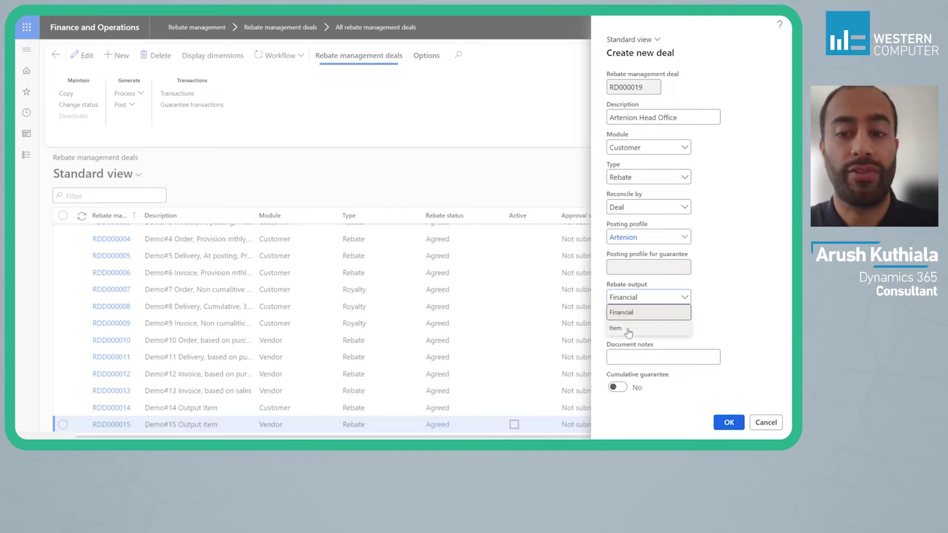
left_click(728, 321)
left_click(630, 325)
type("usd")
key("Tab")
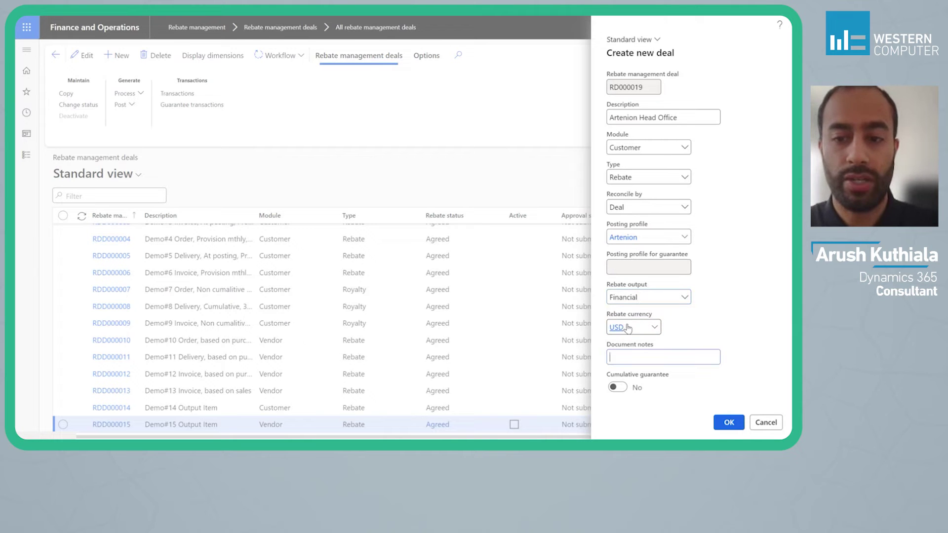
left_click(729, 422)
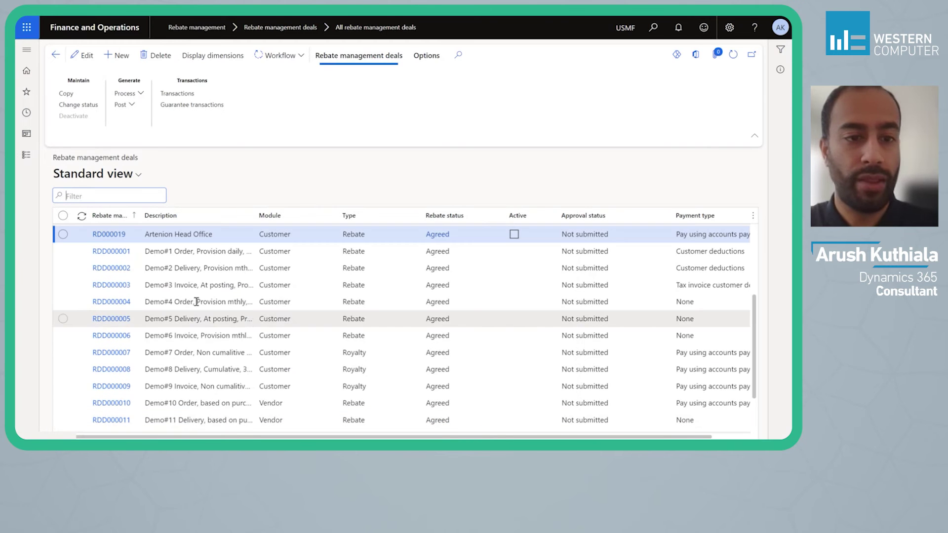
- Add a rebate line to deal RD000019 with account code Group and relation Artention
left_click(101, 234)
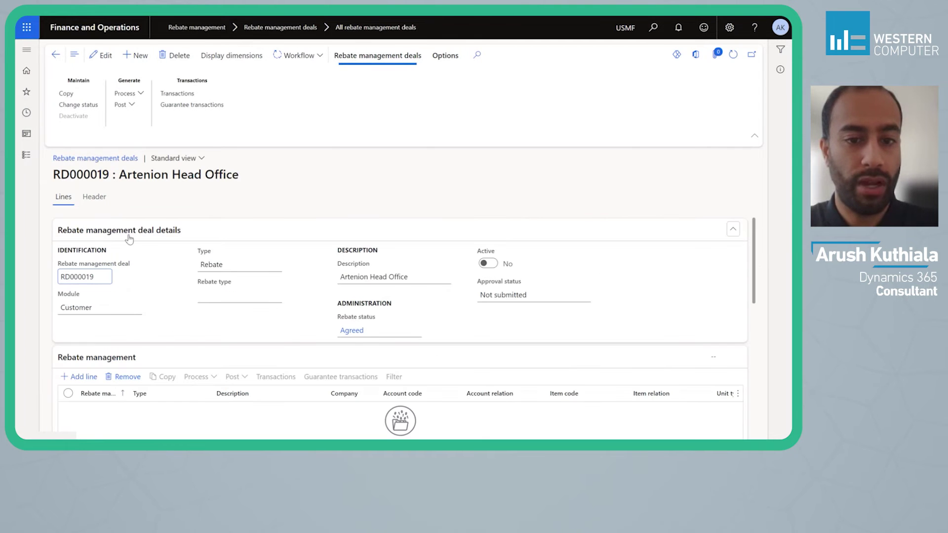
scroll(82, 324, "down", 3)
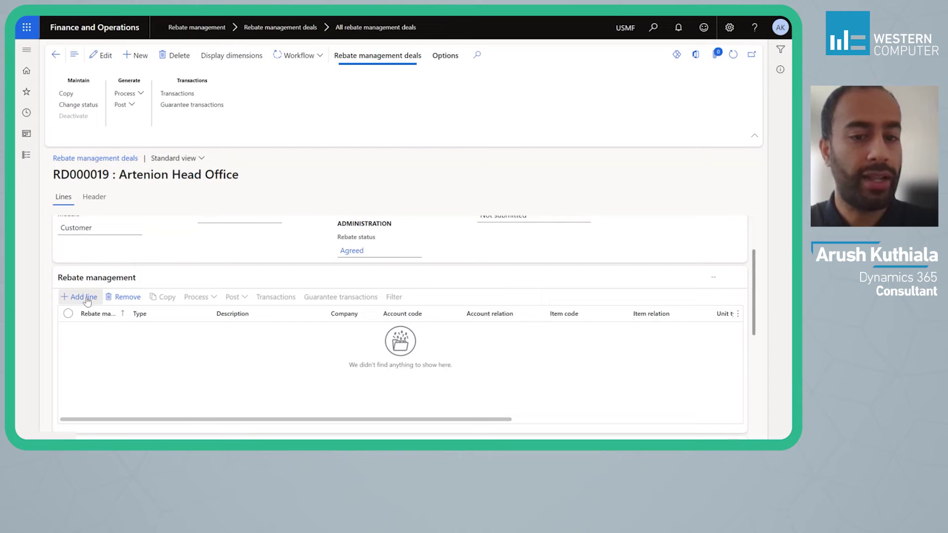
left_click(84, 298)
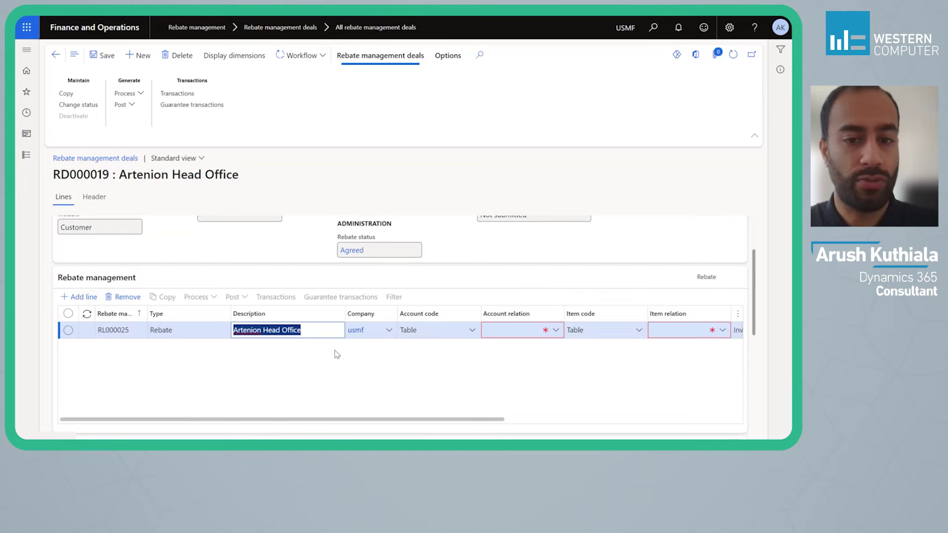
key("Tab")
key("Tab")
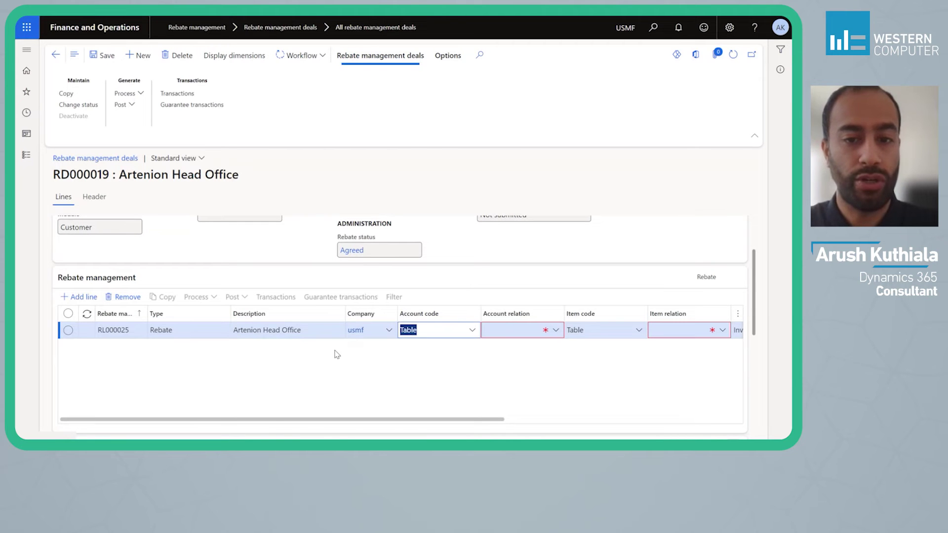
key("alt+Down")
key("Down")
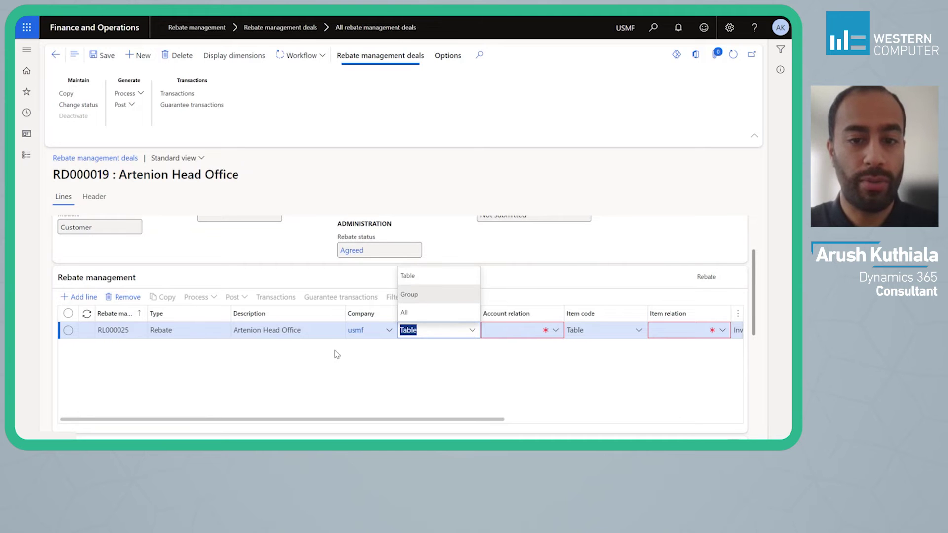
key("Return")
key("Tab")
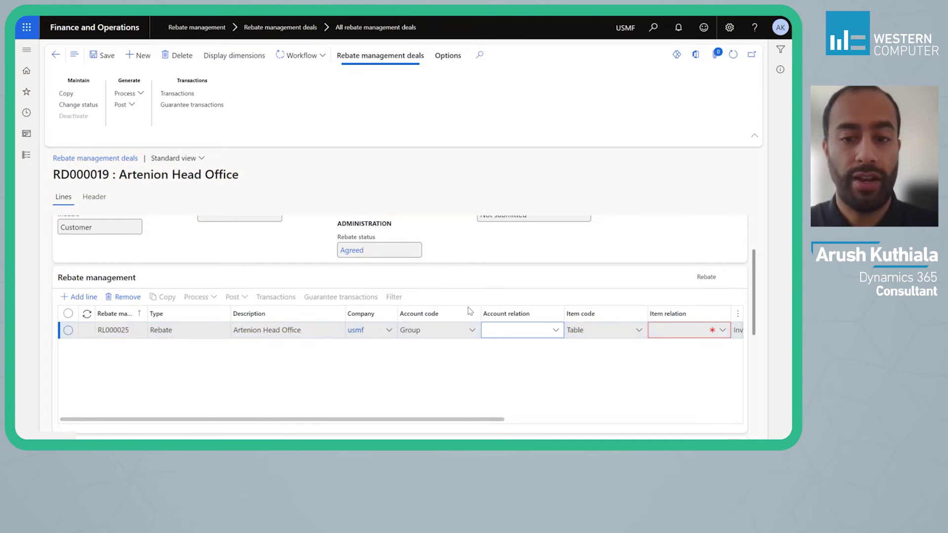
left_click(556, 331)
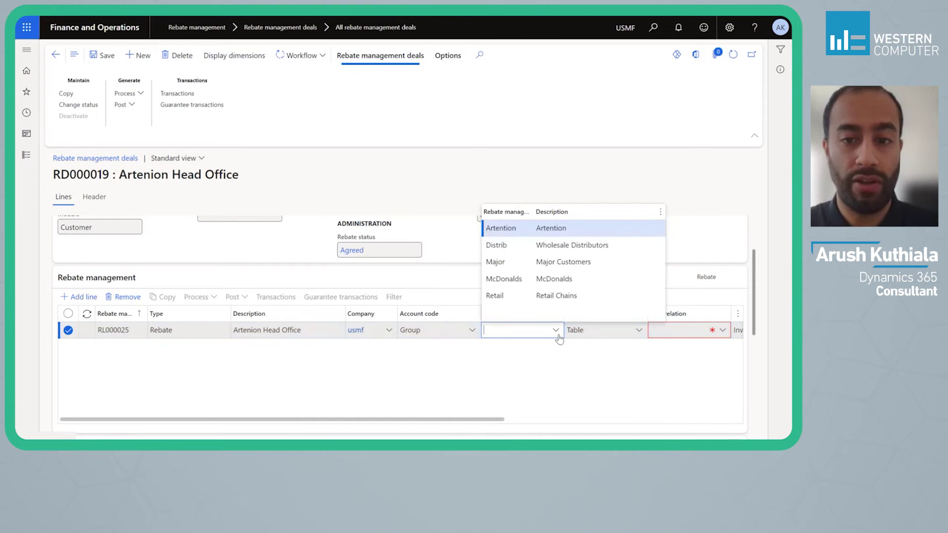
left_click(518, 227)
key("Tab")
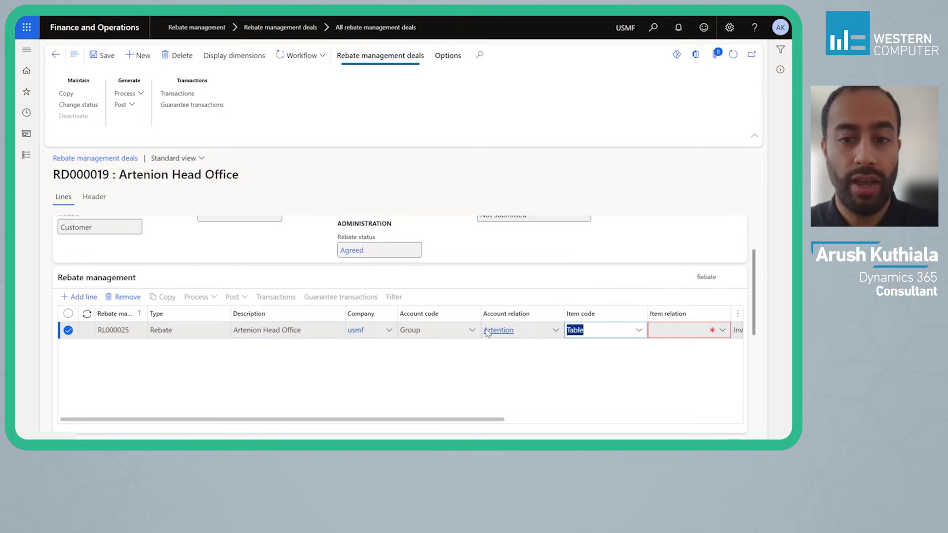
key("Tab")
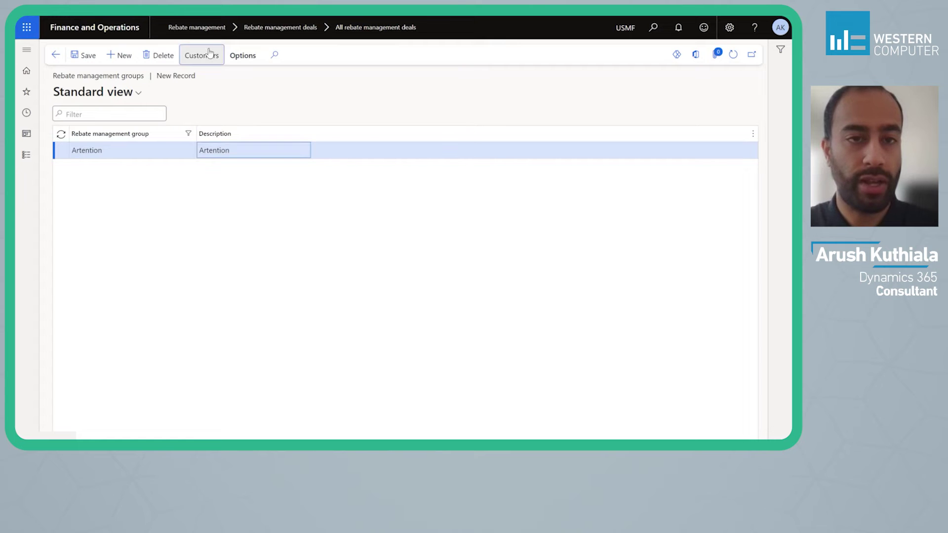
left_click(209, 54)
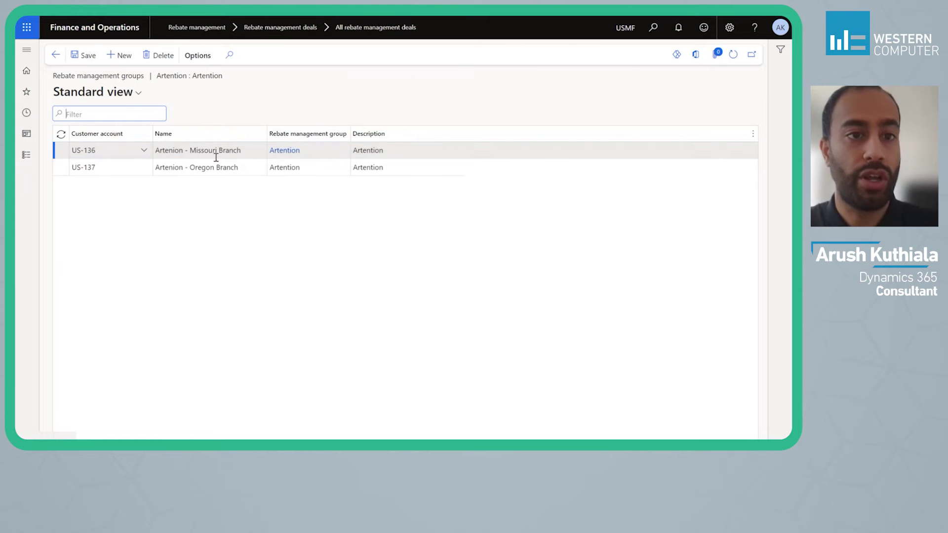
left_click(55, 55)
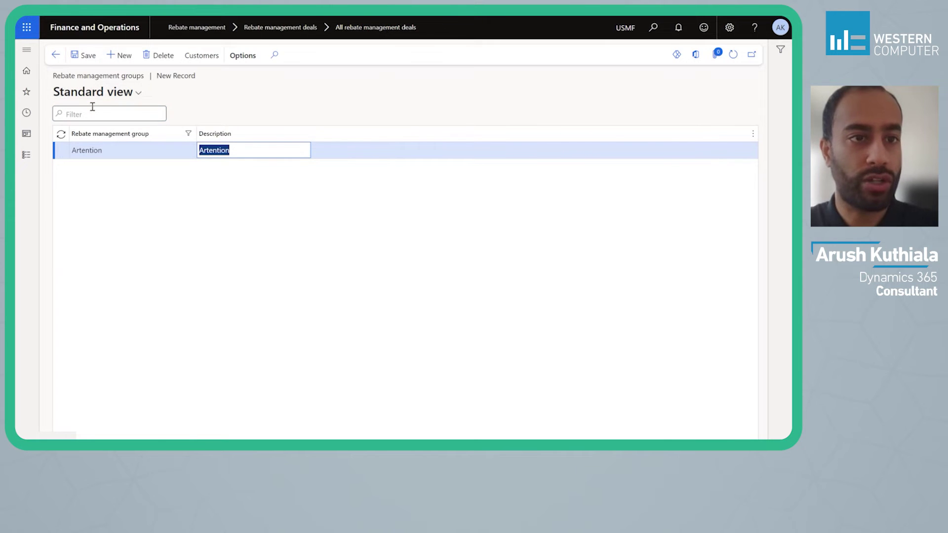
left_click(56, 55)
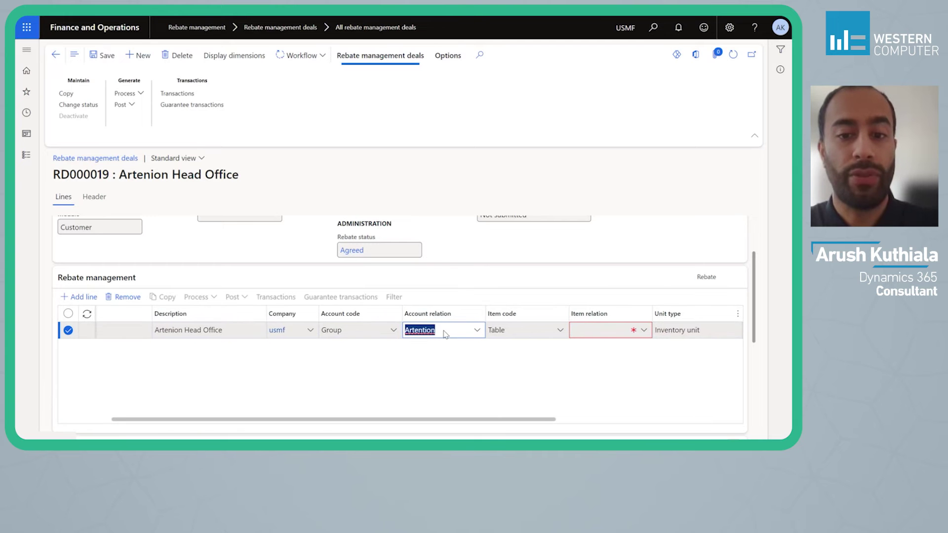
- Enter 1000 as the rebate line's item relation
left_click(606, 332)
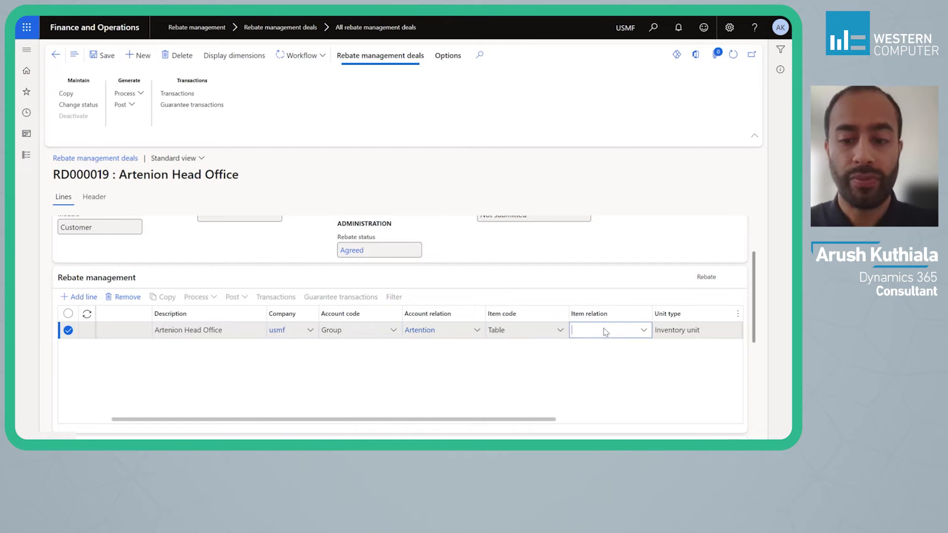
type("1000")
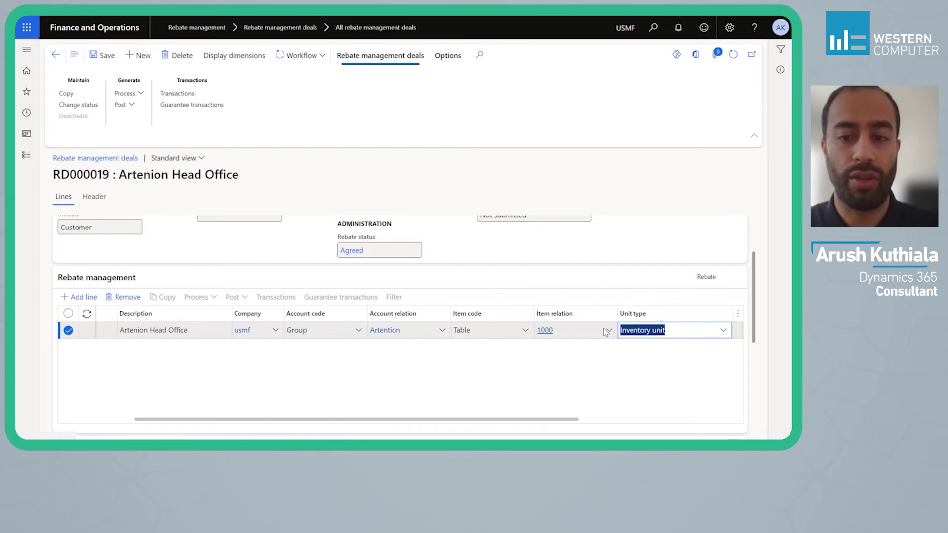
scroll(606, 332, "down", 1)
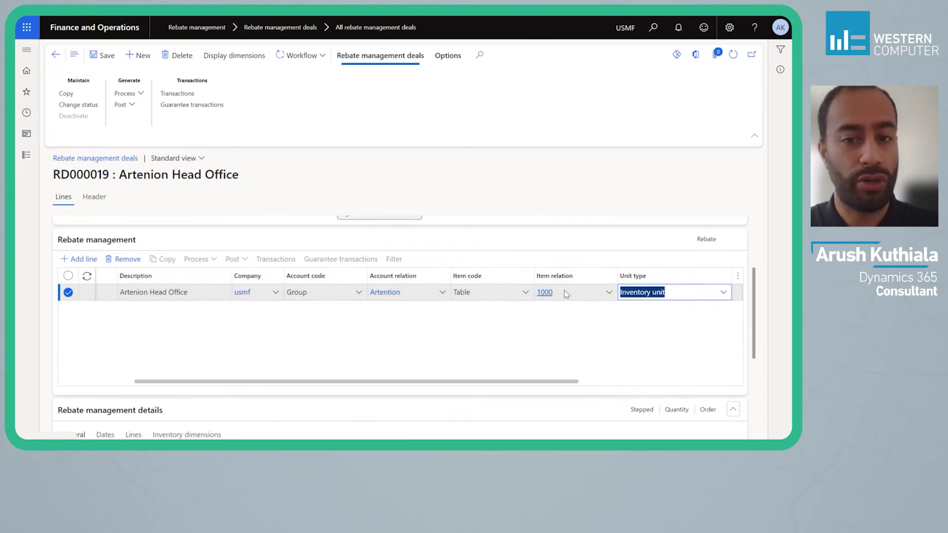
scroll(582, 295, "down", 5)
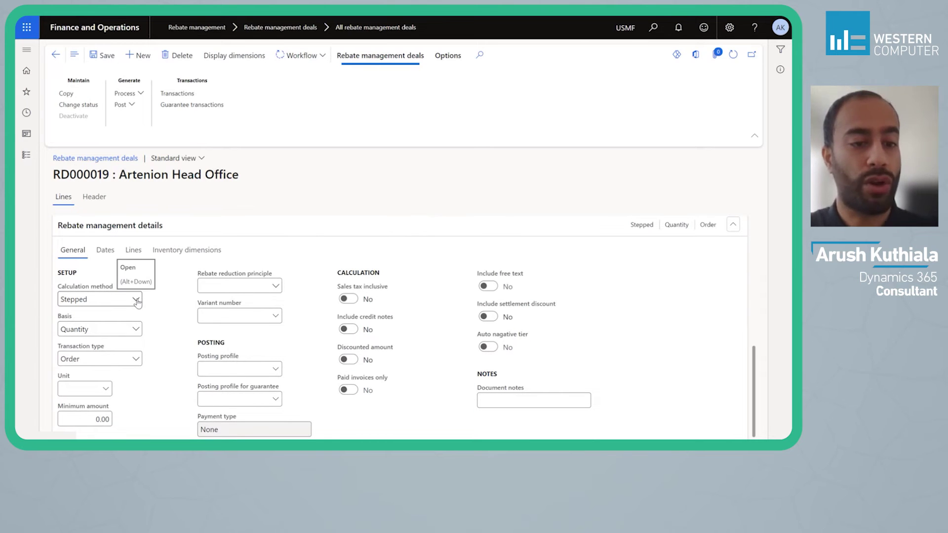
- Set calculation method Stepped, basis Value, transaction type Invoice, and Discounted amount Yes
left_click(136, 301)
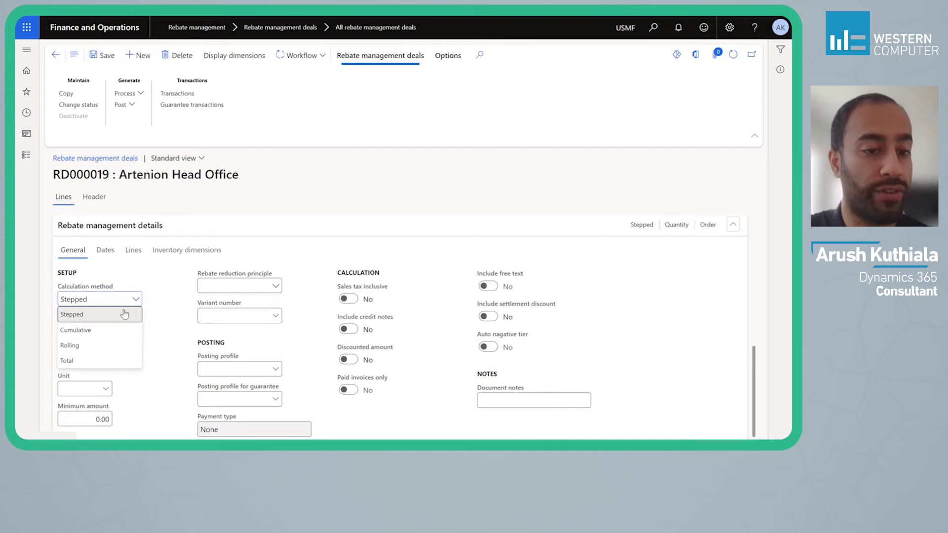
left_click(123, 313)
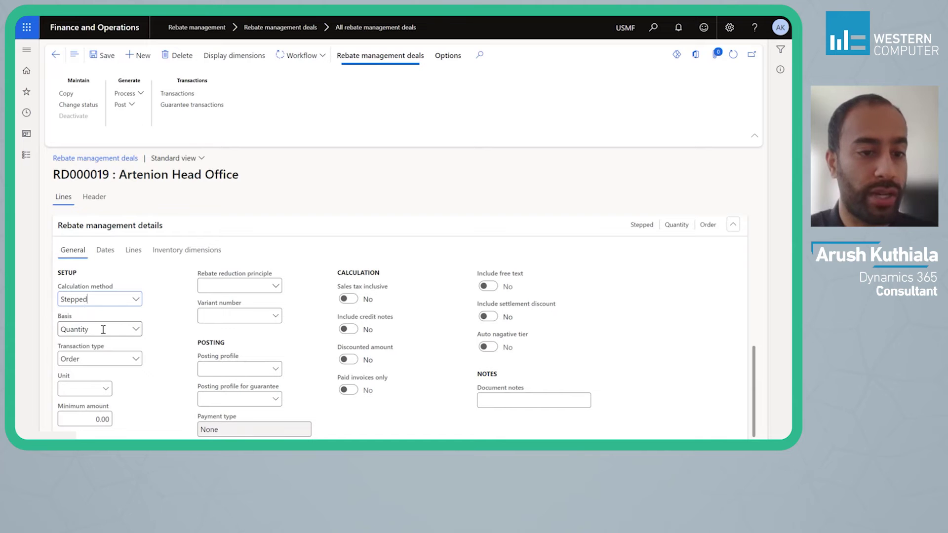
left_click(123, 330)
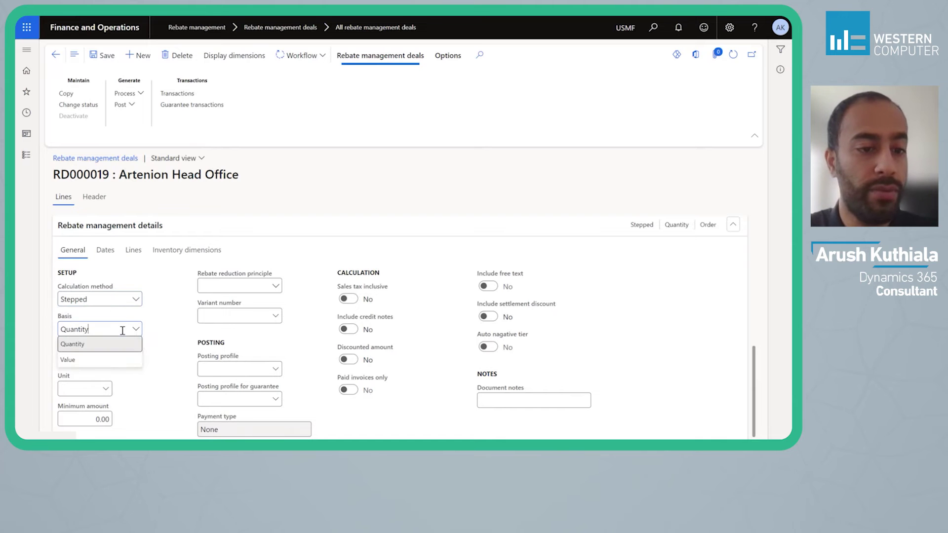
left_click(96, 359)
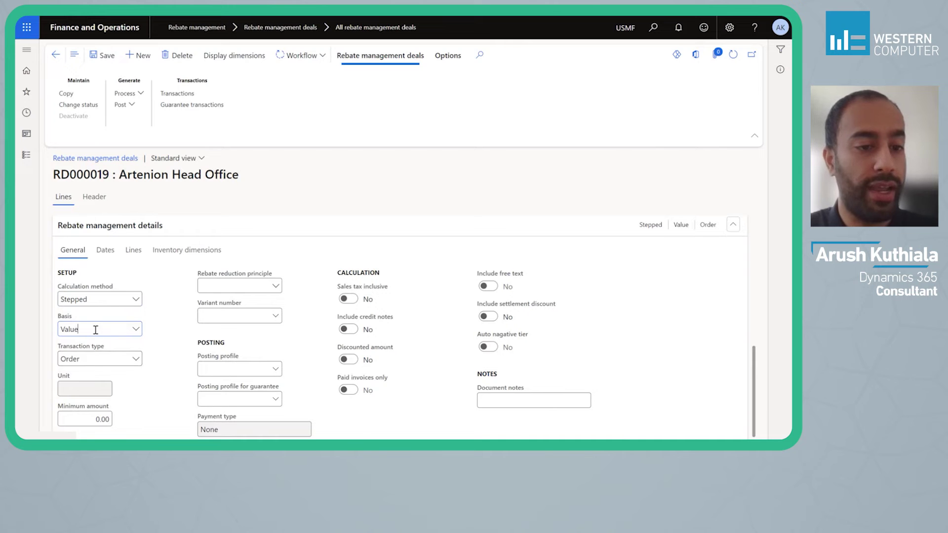
left_click(107, 359)
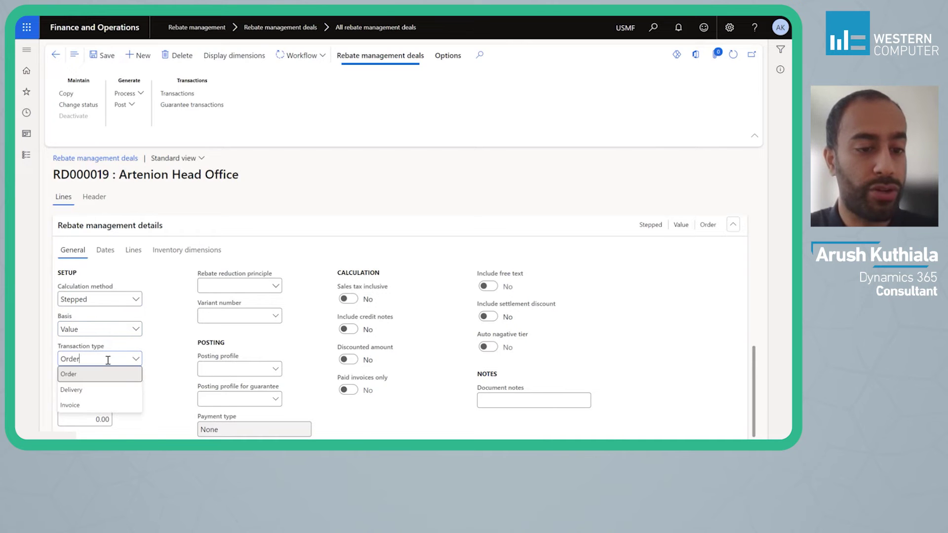
left_click(93, 409)
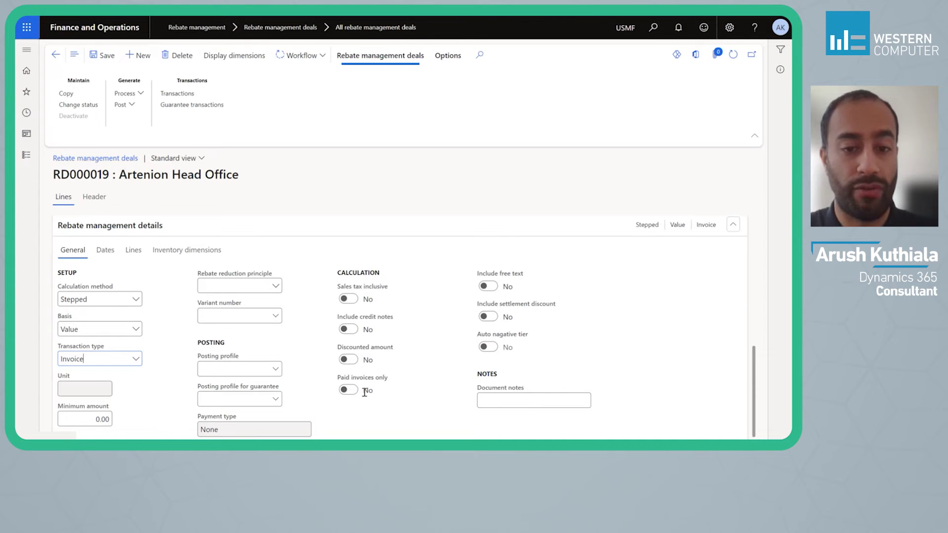
left_click(352, 359)
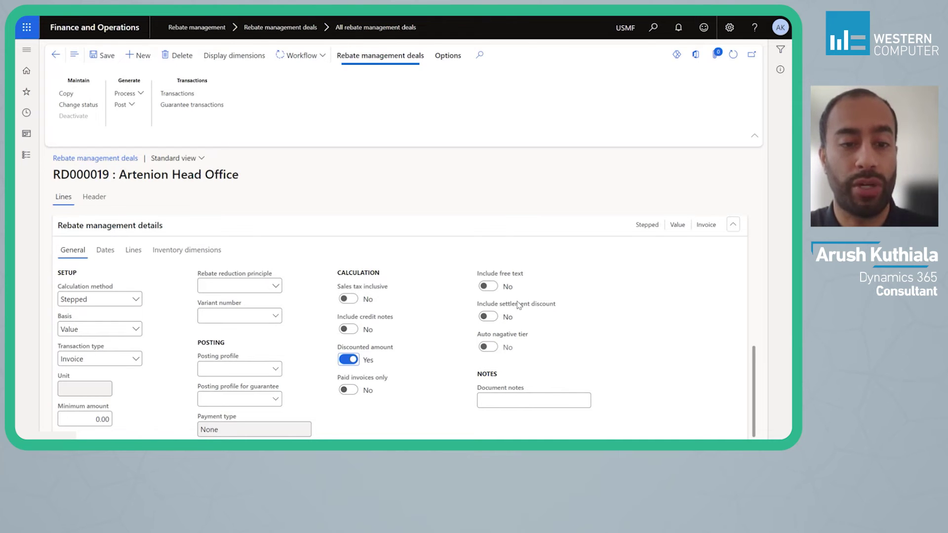
- Add a date range from 2/1/2024 to 3/31/2024 on the line's dates
left_click(104, 251)
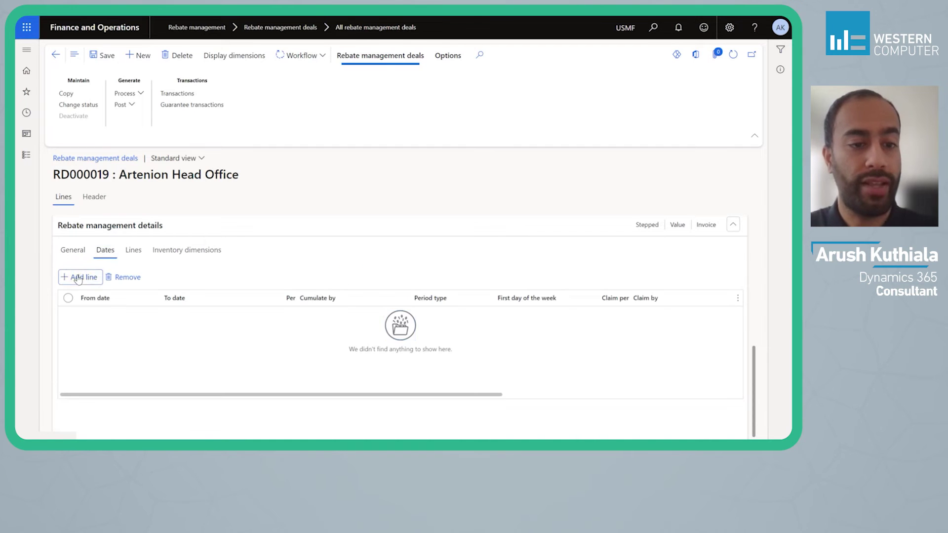
left_click(79, 279)
type("010")
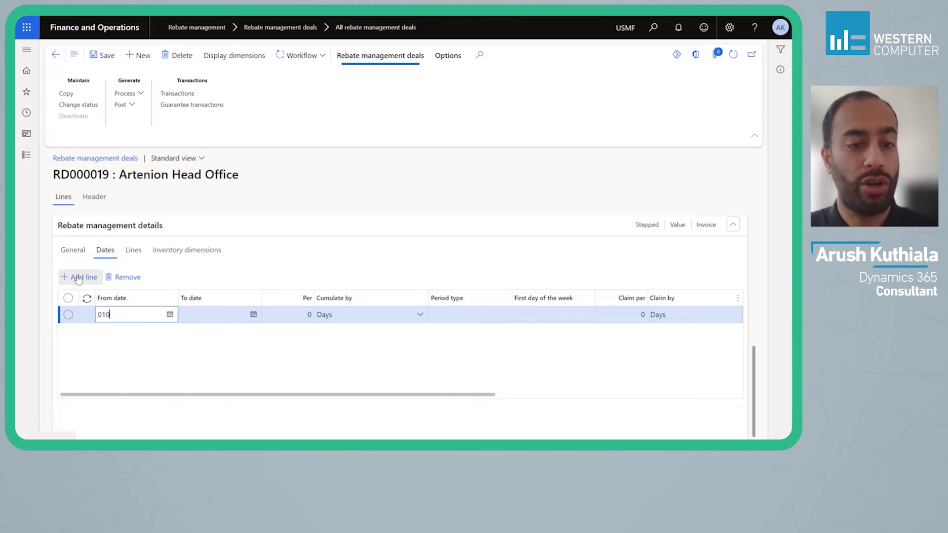
type("2012024")
key("Tab")
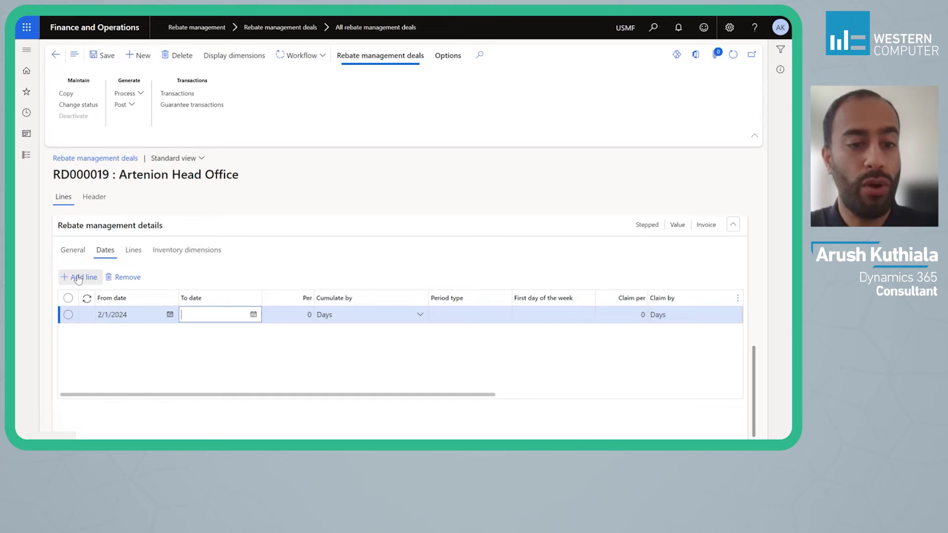
type("03312024")
key("Tab")
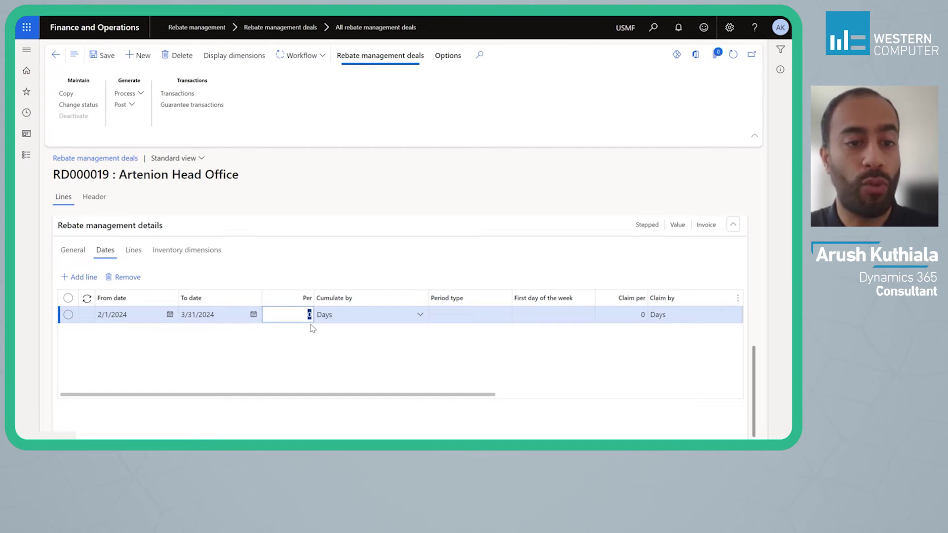
- Set Per 1 cumulated by Months and Claim per 1 by Months
type("1")
key("Tab")
type("M")
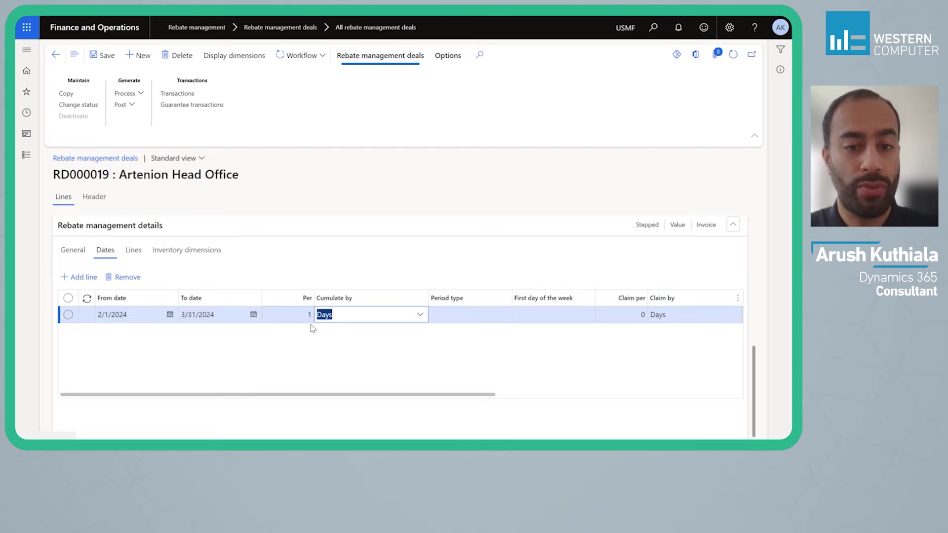
key("Tab")
key("Tab")
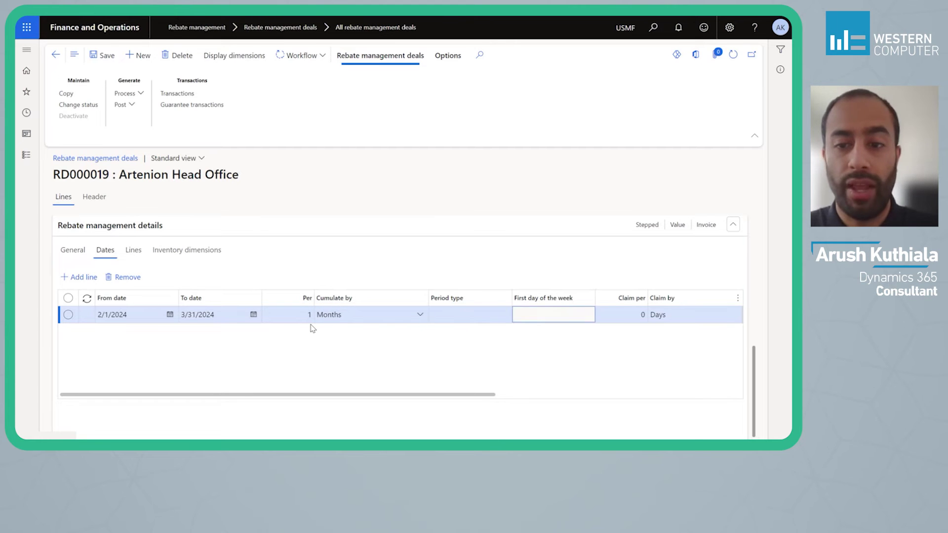
key("Tab")
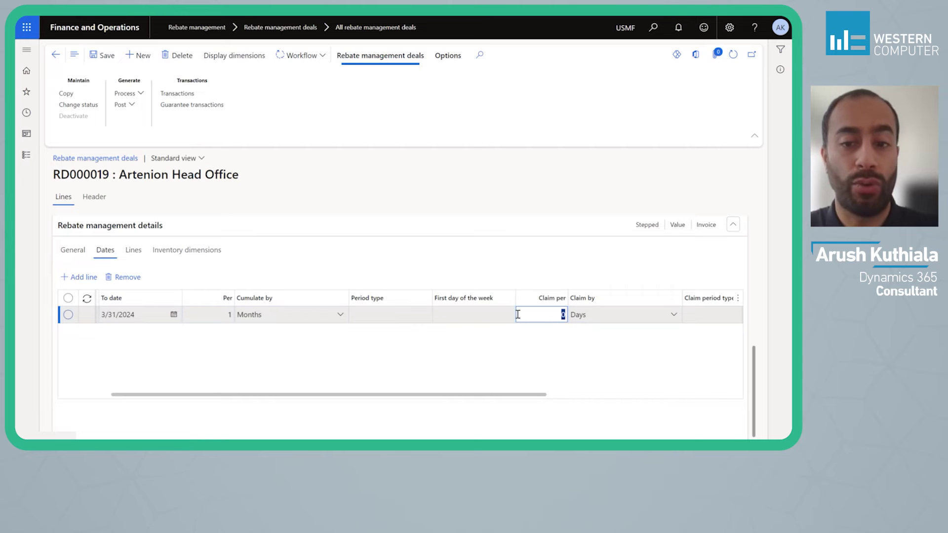
type("1")
key("Tab")
left_click(611, 320)
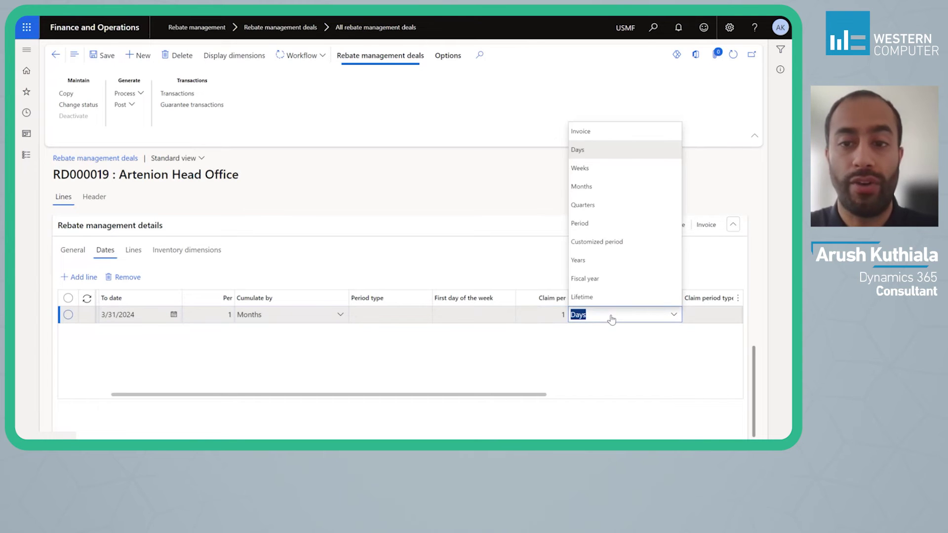
left_click(582, 186)
scroll(490, 358, "right", 3)
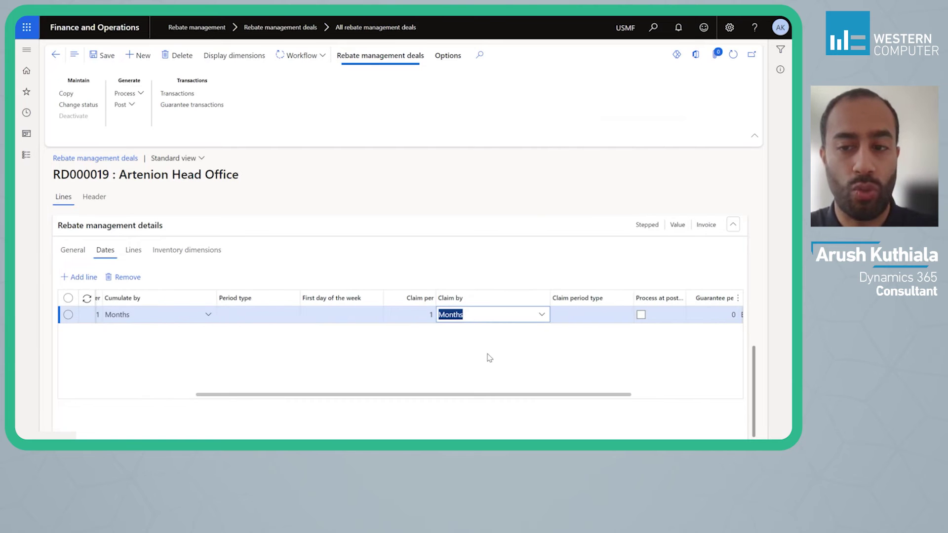
left_click(133, 250)
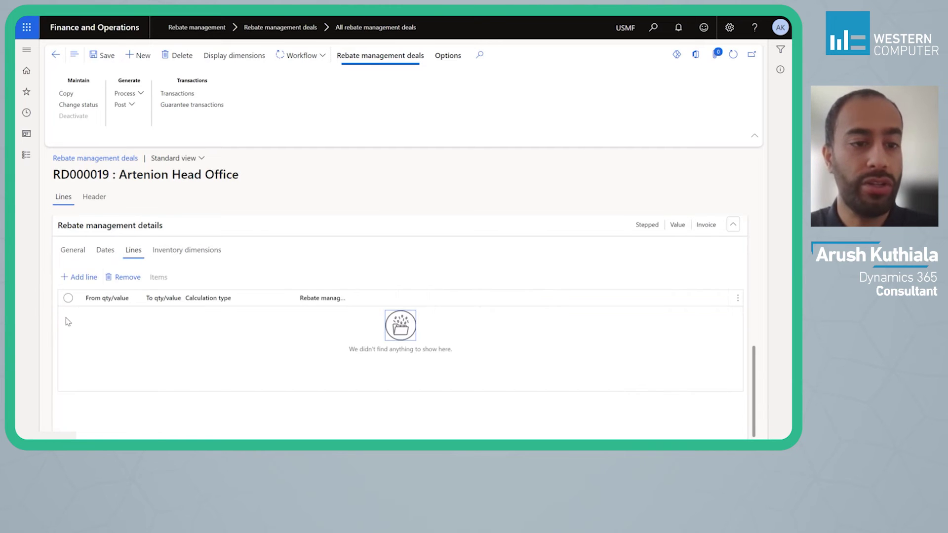
- Add the first tier: 1 to 1,000 with Percentage off 1.00
left_click(84, 278)
type("1")
key("Tab")
type("1000")
key("Tab")
key("alt+Down")
key("Down")
key("Tab")
type("1")
- Add the second tier from 1,001 with Percentage off 2.00
left_click(84, 278)
type("1,000")
key("BackSpace")
type("1")
key("Tab")
key("Tab")
key("alt+Down")
key("Down")
key("Tab")
type("2")
key("shift+Tab")
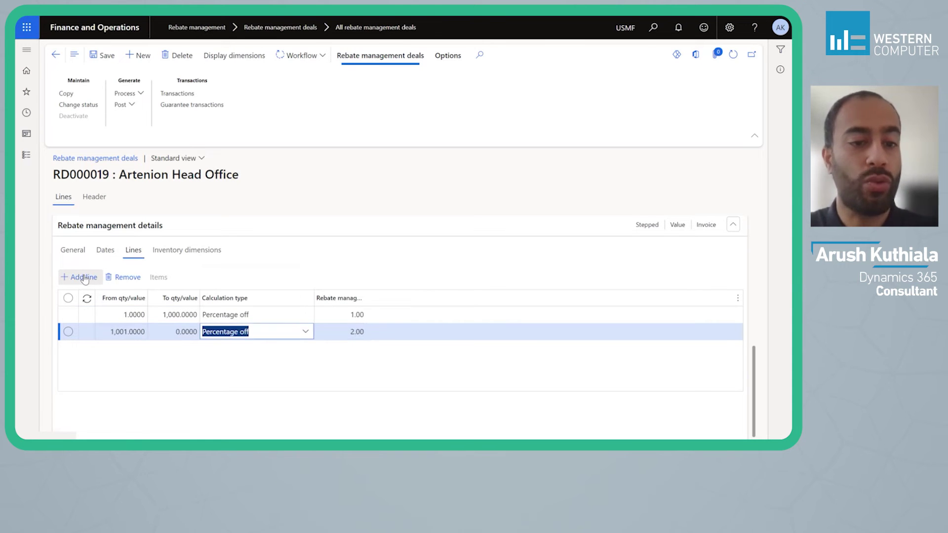
left_click(105, 250)
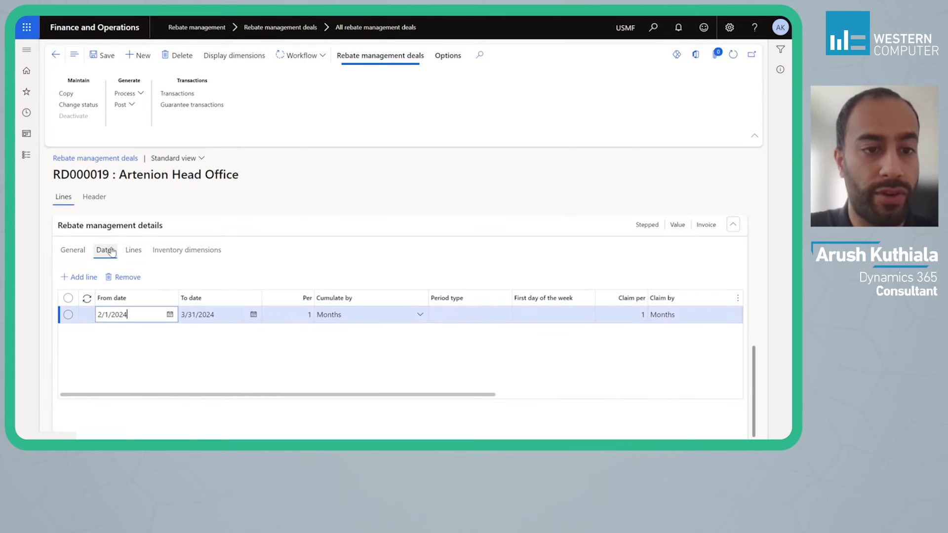
left_click(133, 249)
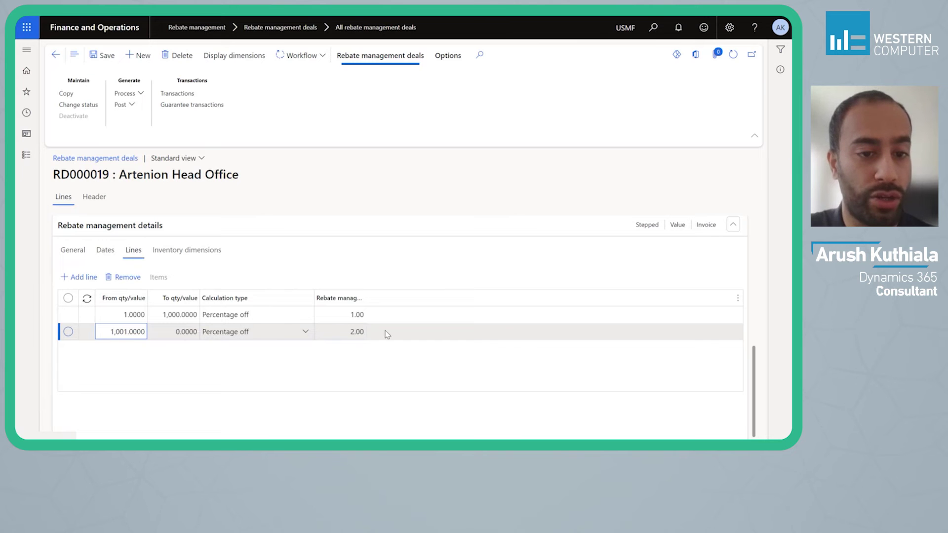
left_click(71, 253)
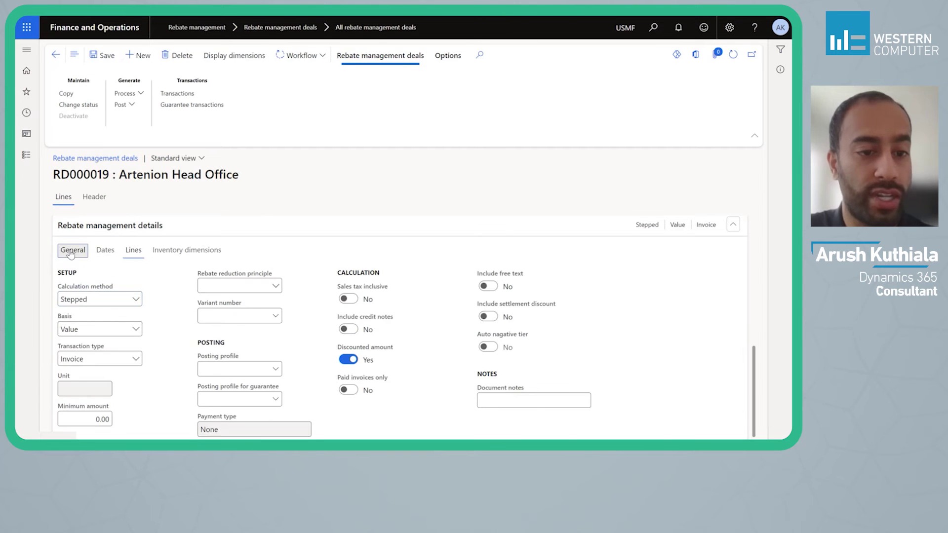
left_click(136, 255)
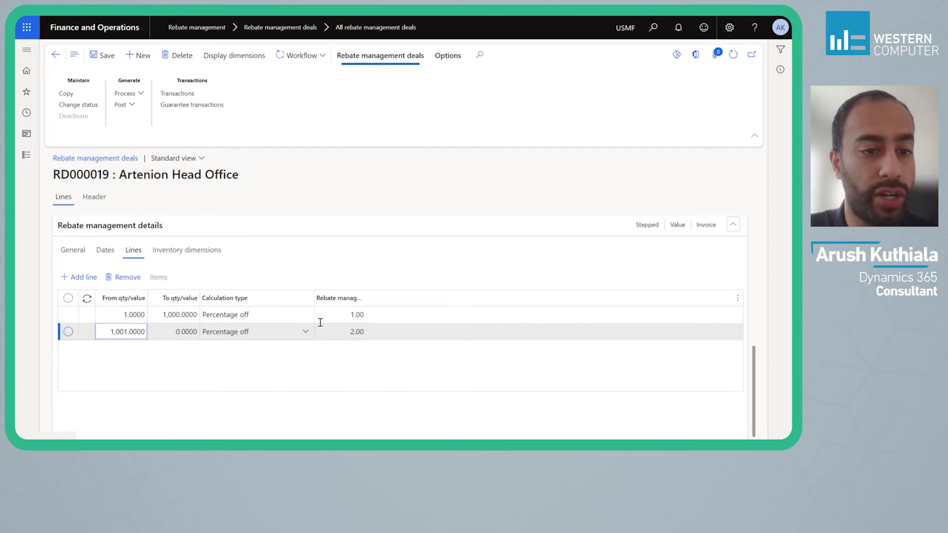
left_click(72, 249)
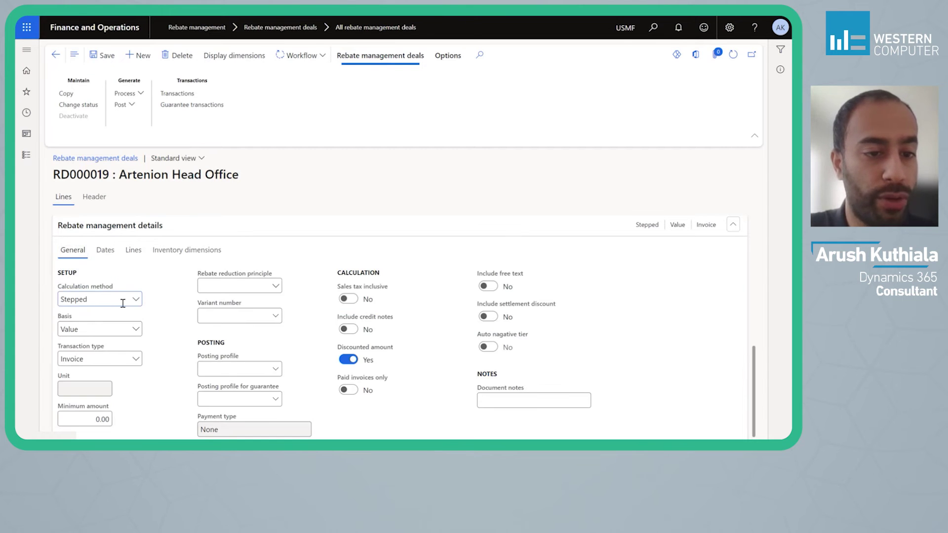
left_click(132, 299)
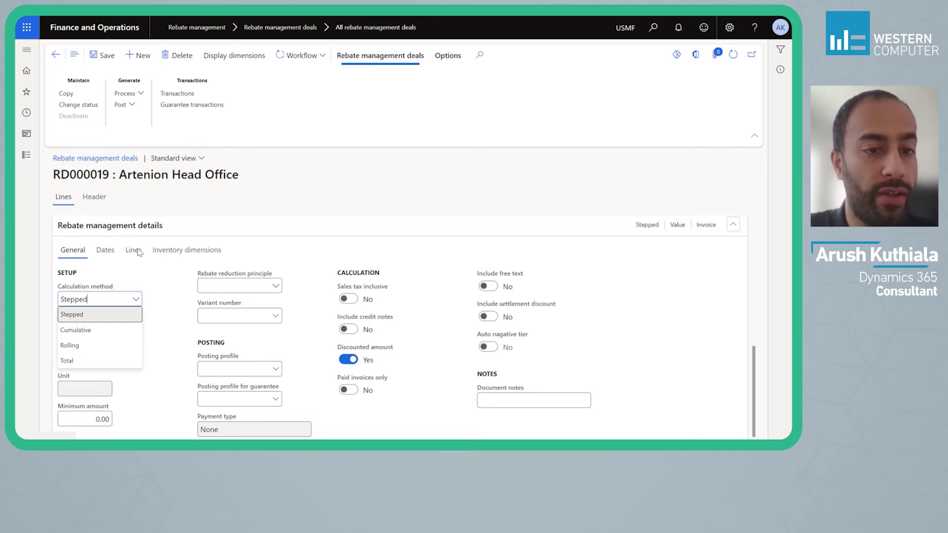
left_click(133, 250)
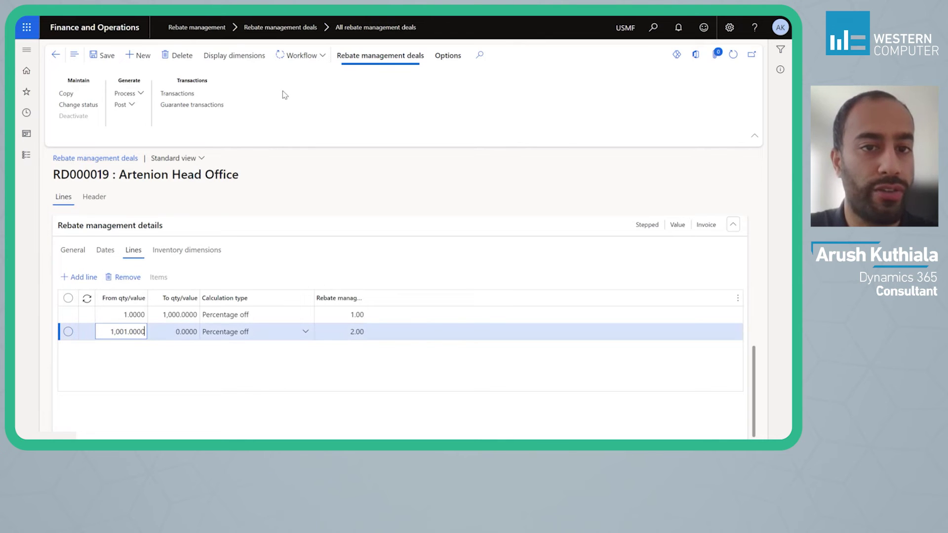
- Submit deal RD000019 through the approval workflow and refresh until it shows Active, approval Completed
left_click(308, 54)
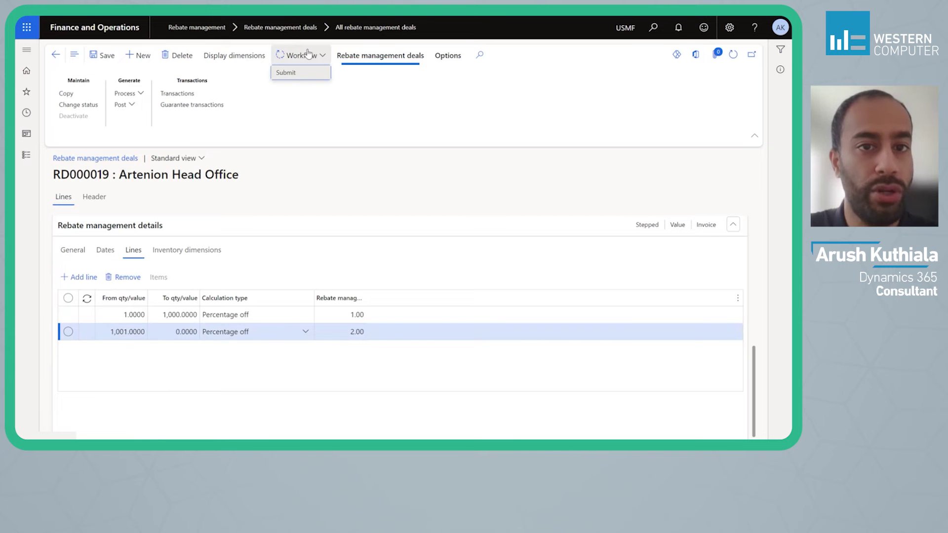
left_click(298, 73)
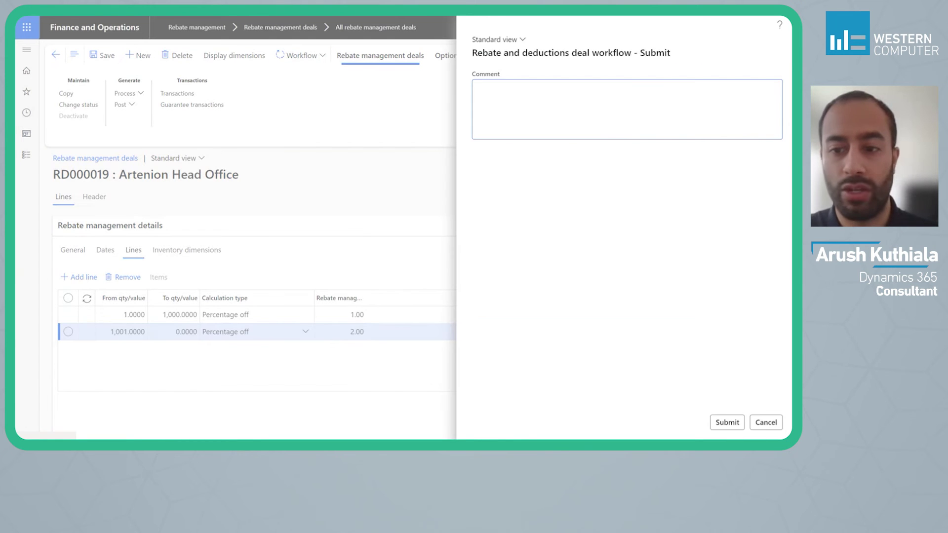
left_click(727, 423)
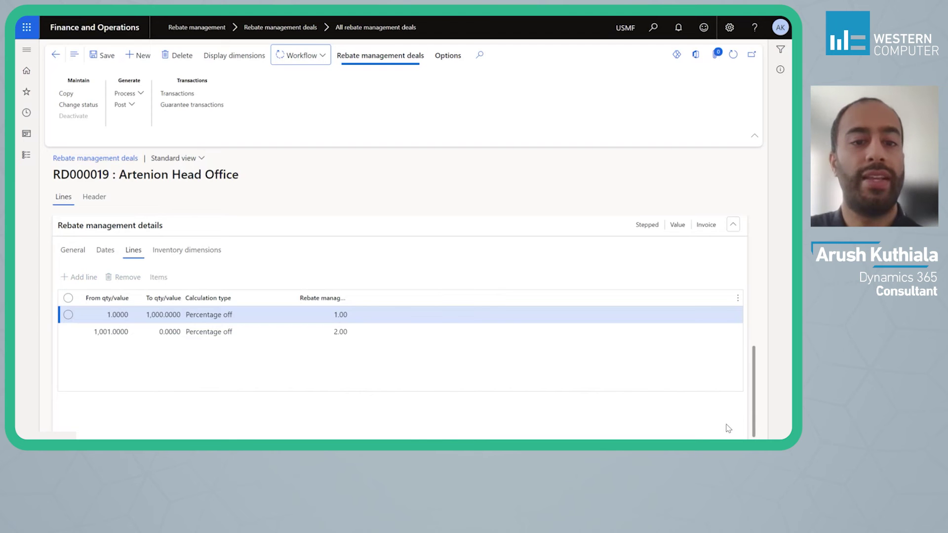
scroll(358, 245, "up", 5)
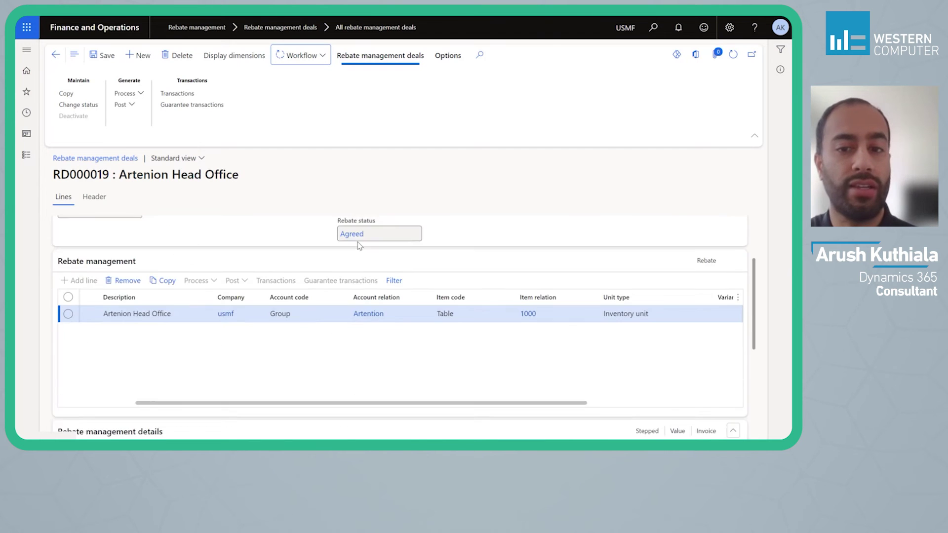
scroll(358, 245, "up", 2)
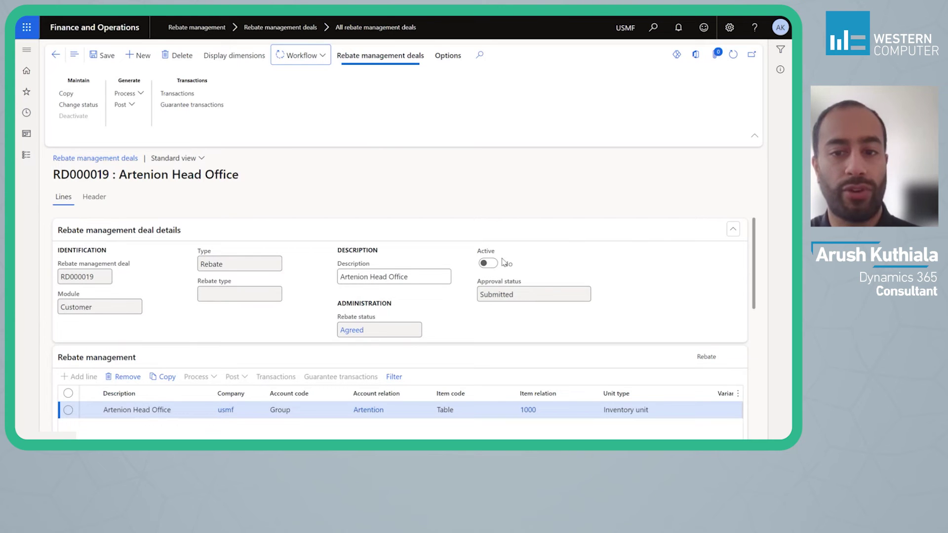
left_click(735, 55)
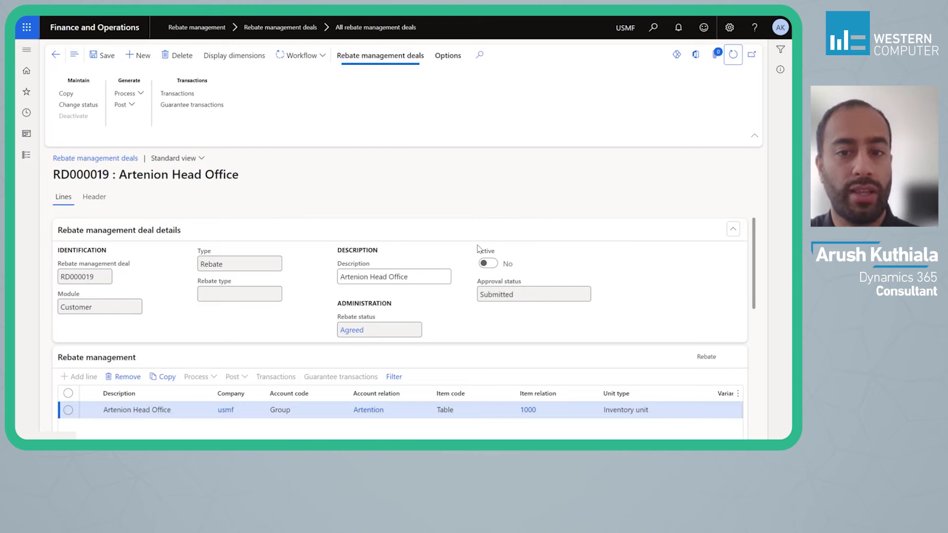
left_click(735, 54)
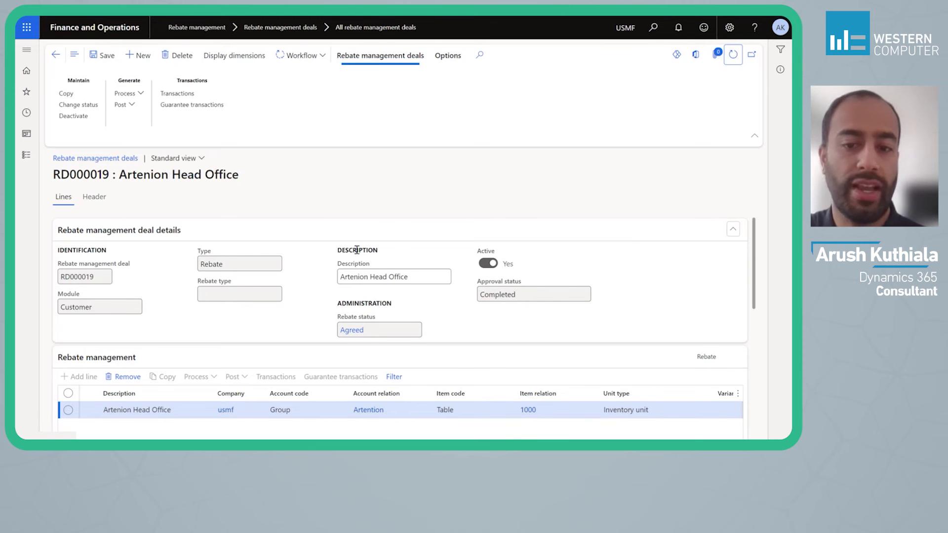
- Create a new sales order in All sales orders for customer Artenion - Missouri Branch
left_click(24, 156)
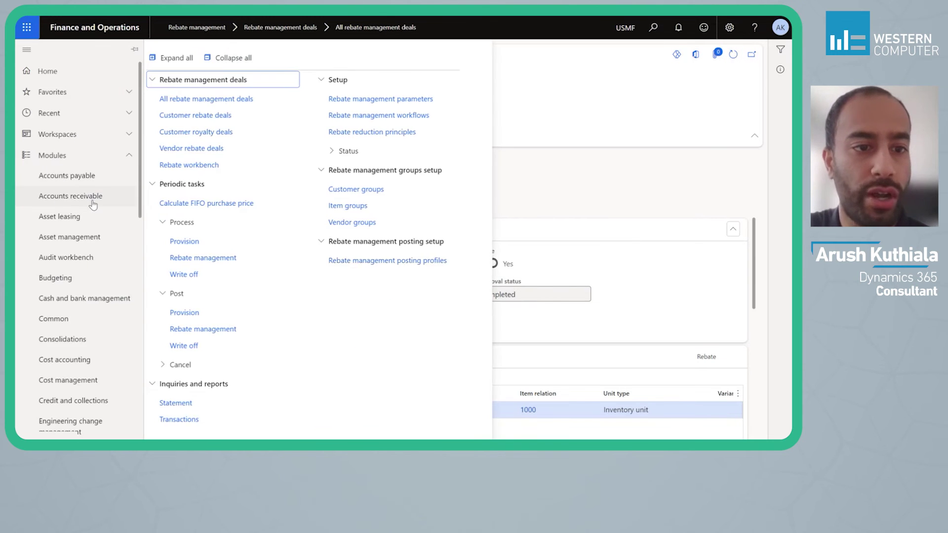
left_click(93, 203)
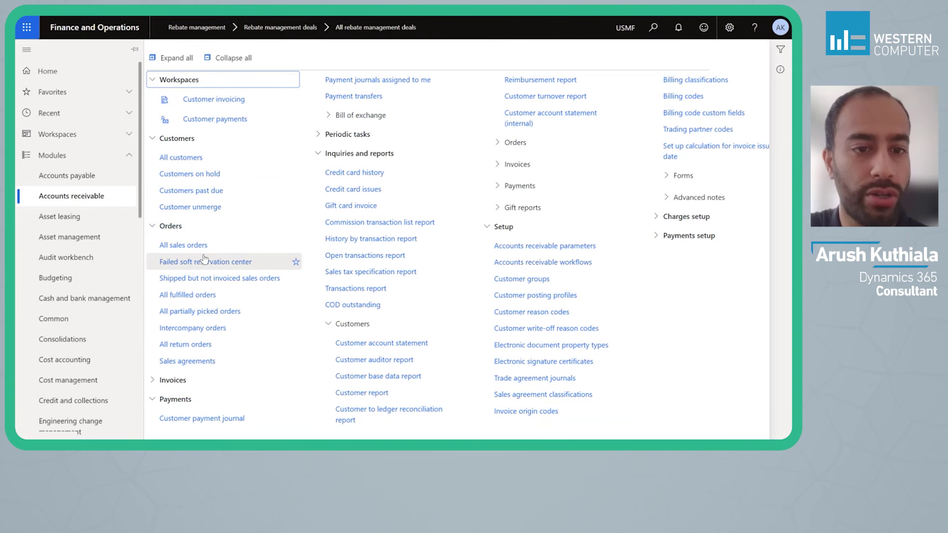
left_click(211, 252)
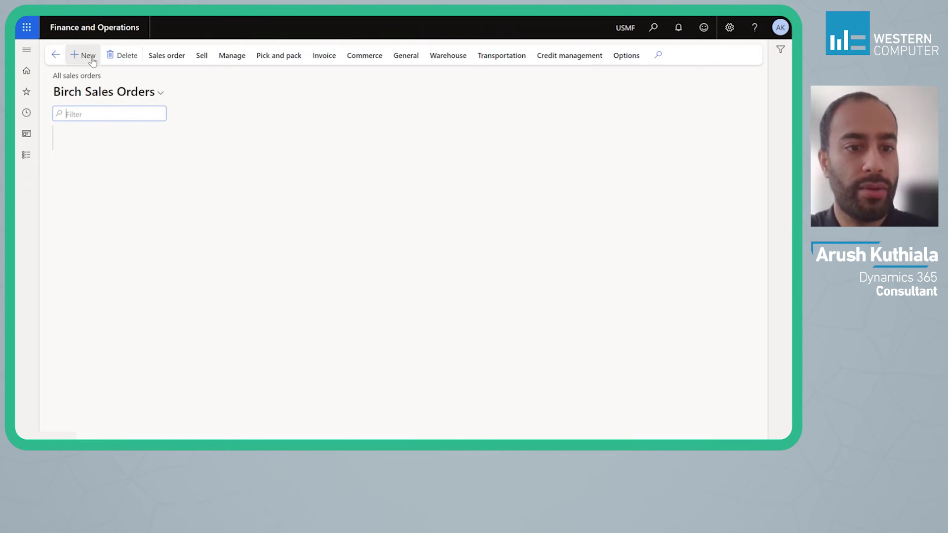
left_click(92, 60)
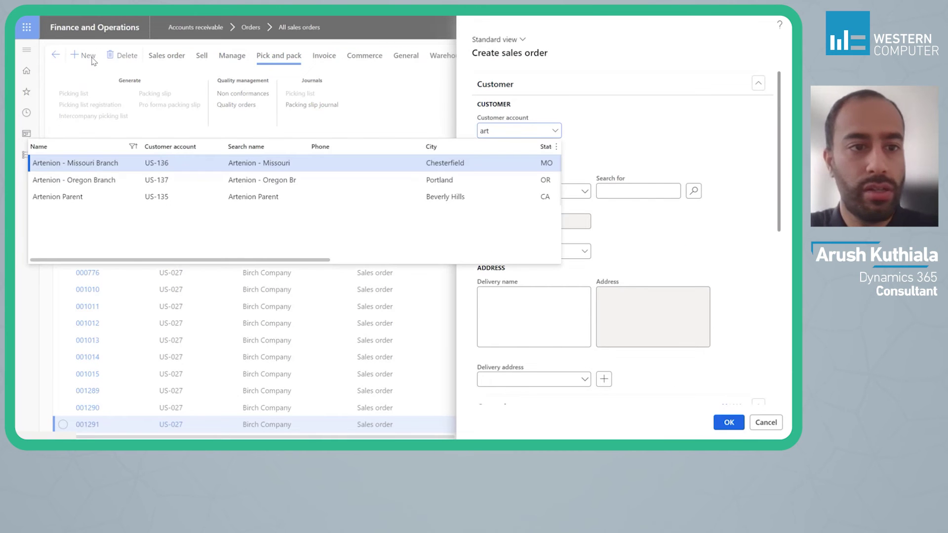
key("Return")
scroll(639, 286, "down", 5)
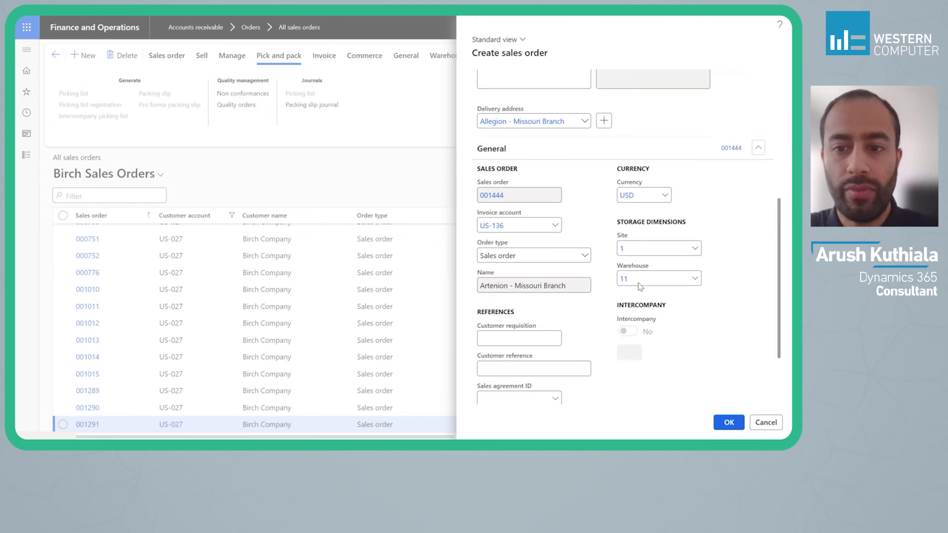
left_click(735, 425)
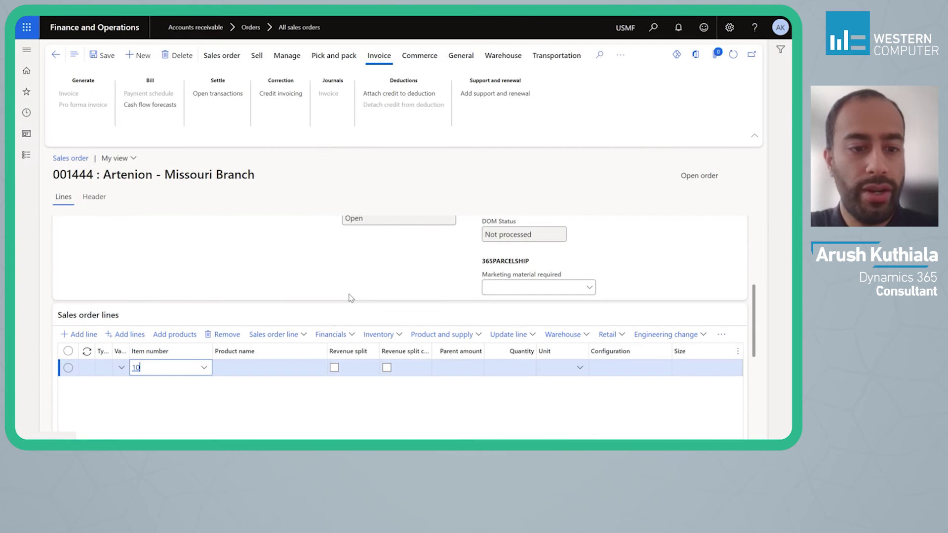
- Add an order line for item 1000, quantity 2, unit price 300.00
key("Tab")
key("Tab")
key("Tab")
key("Tab")
type("2")
key("Tab")
key("Tab")
type("2")
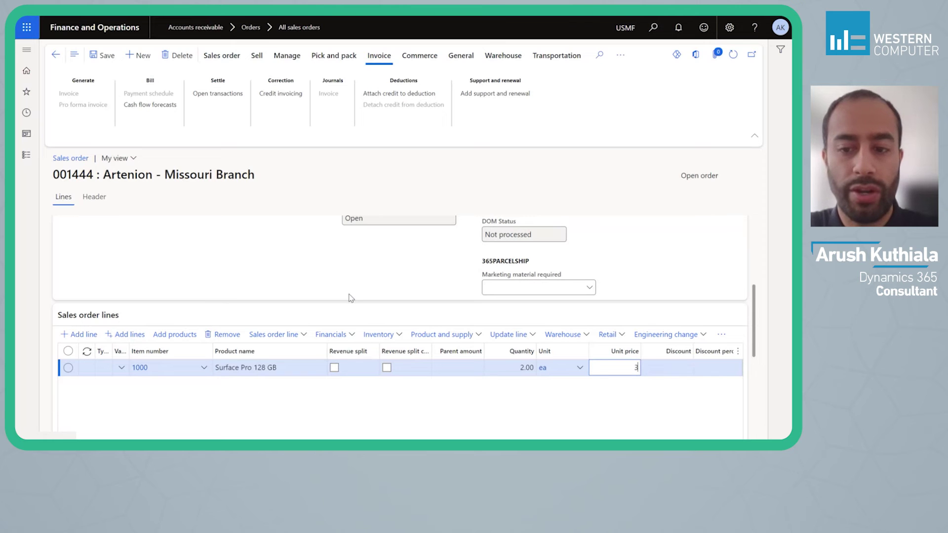
key("Tab")
key("Tab")
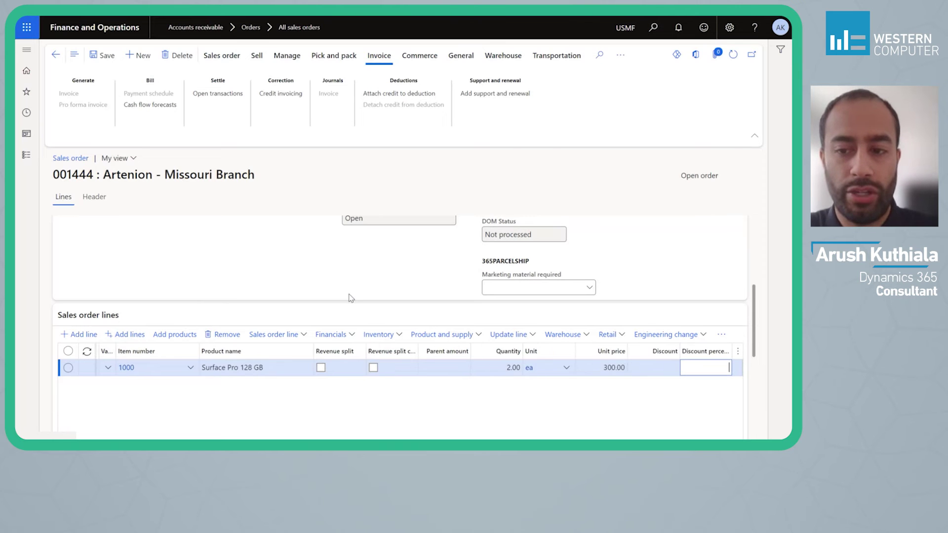
key("Tab")
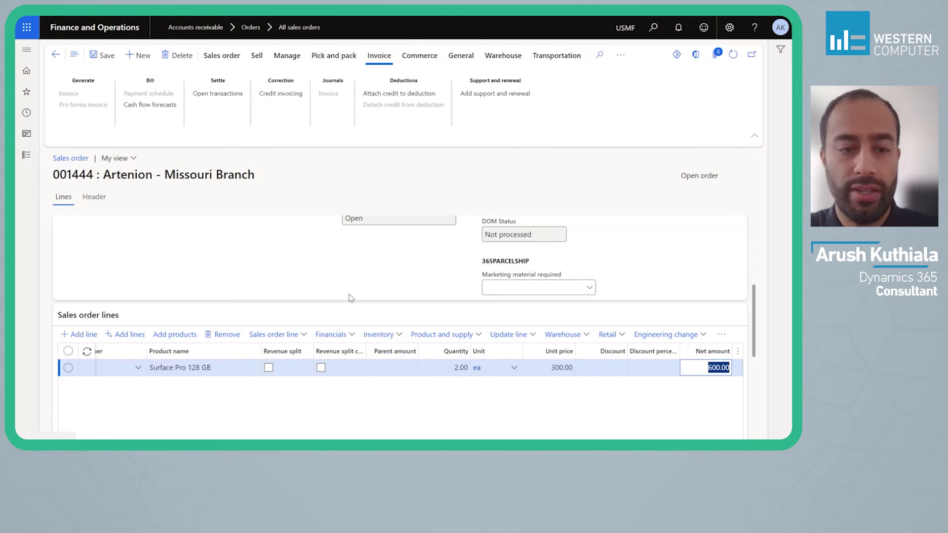
- Open Price details for order 001444's item 1000 line and review rebate deal RD000019
left_click(344, 334)
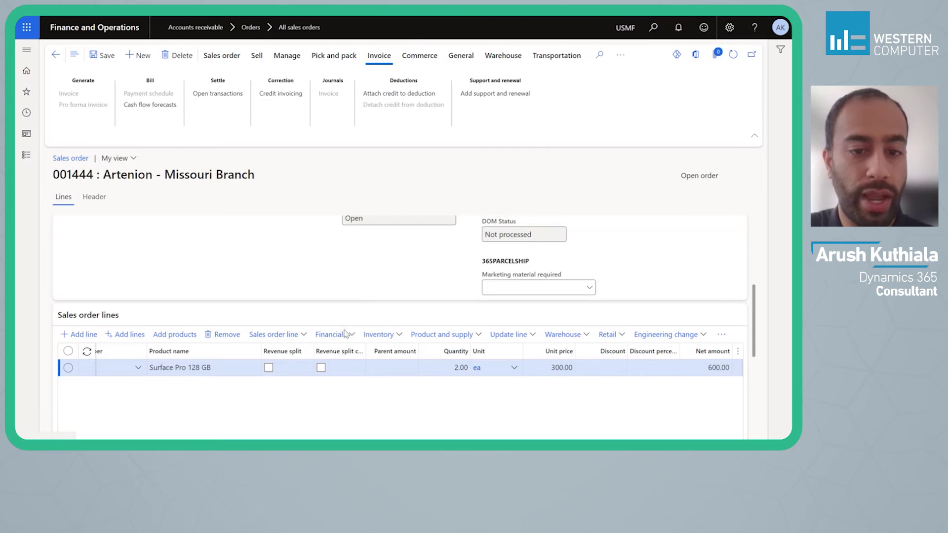
left_click(282, 335)
scroll(281, 259, "down", 5)
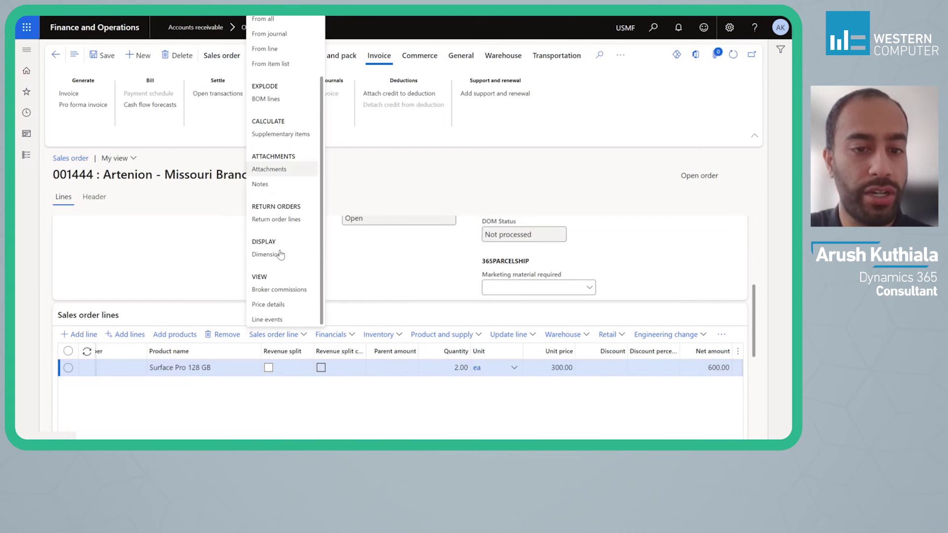
left_click(279, 306)
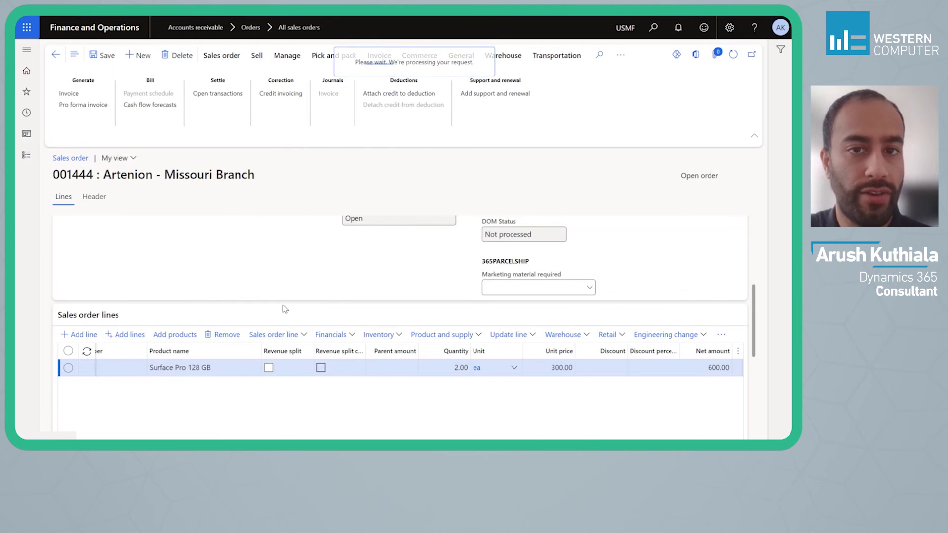
scroll(285, 309, "down", 10)
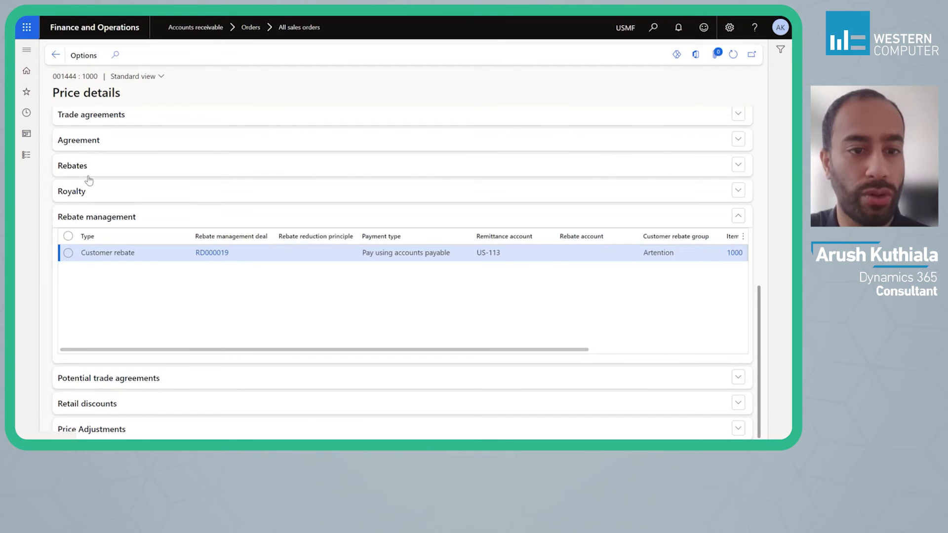
scroll(212, 255, "right", 3)
scroll(212, 255, "right", 2)
scroll(213, 254, "left", 5)
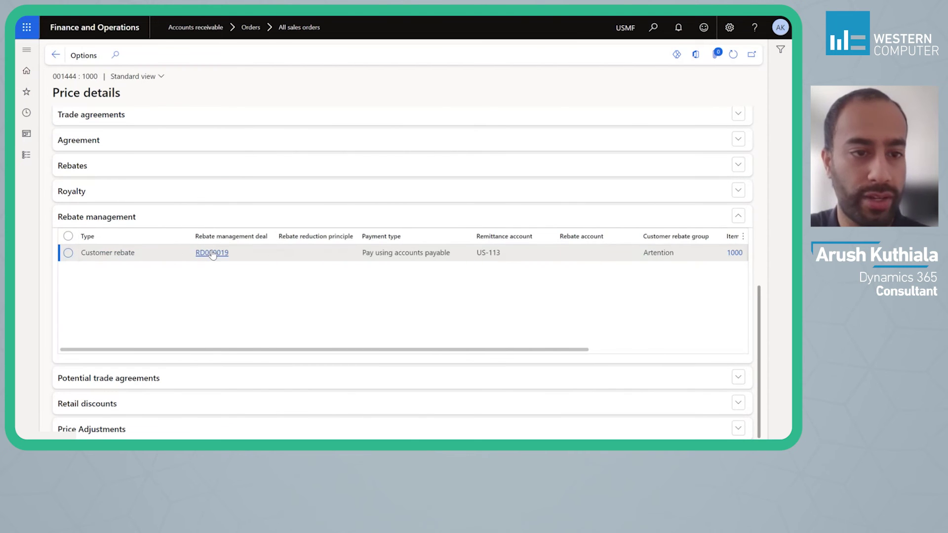
- Post the packing slip for order 001444 without printing
left_click(55, 54)
left_click(328, 60)
left_click(161, 95)
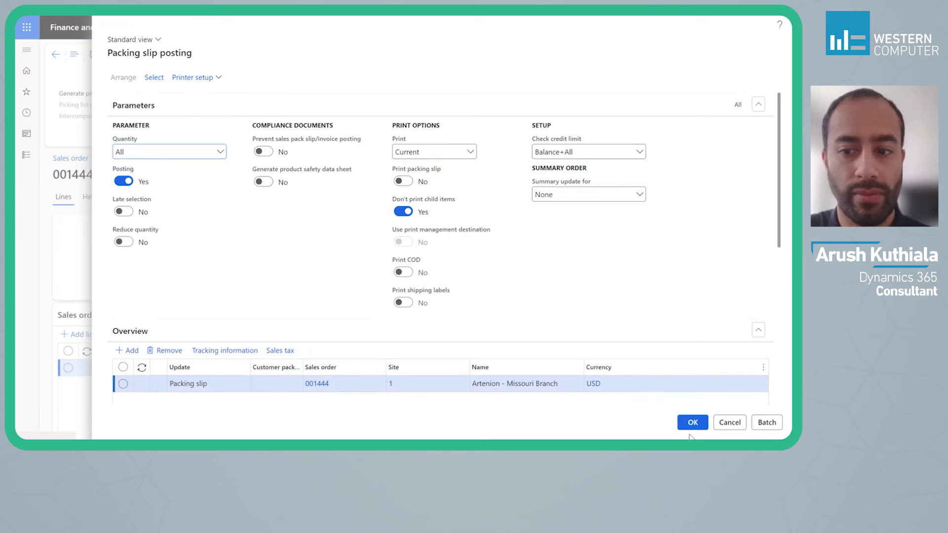
left_click(701, 423)
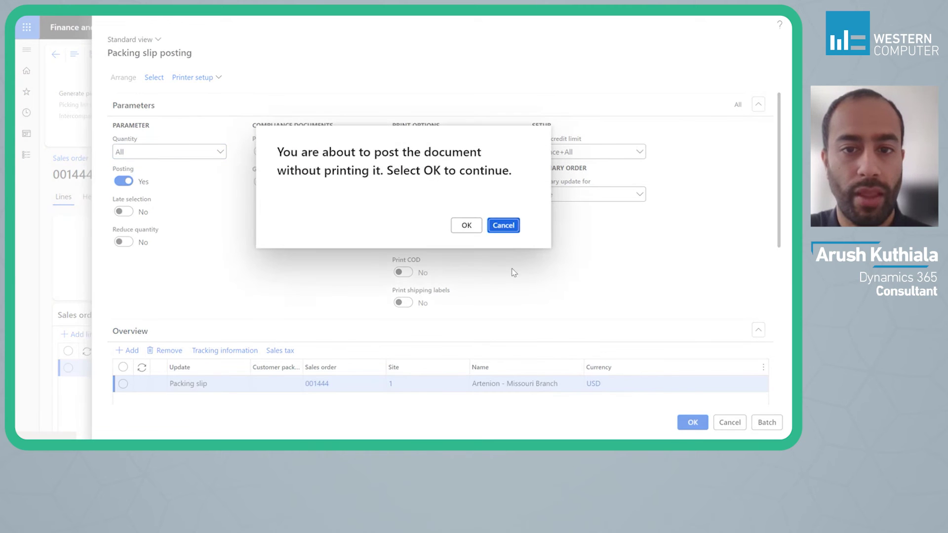
left_click(467, 226)
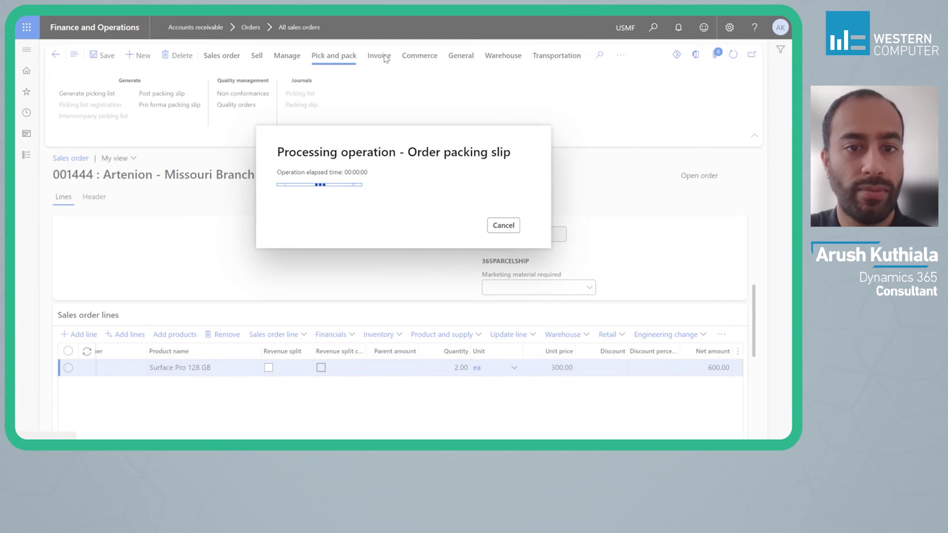
- Generate the invoice for order 001444 and accept the posting settings
left_click(380, 71)
left_click(67, 110)
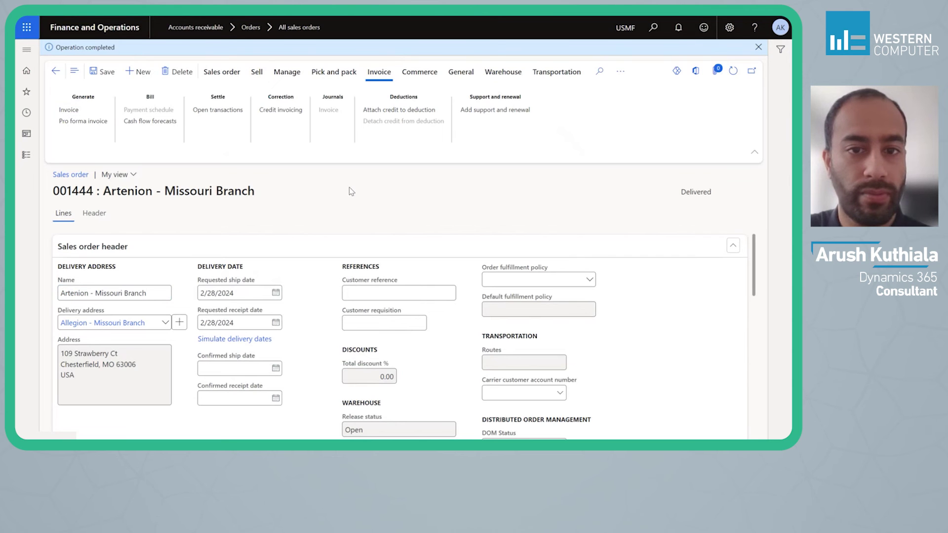
scroll(350, 191, "down", 10)
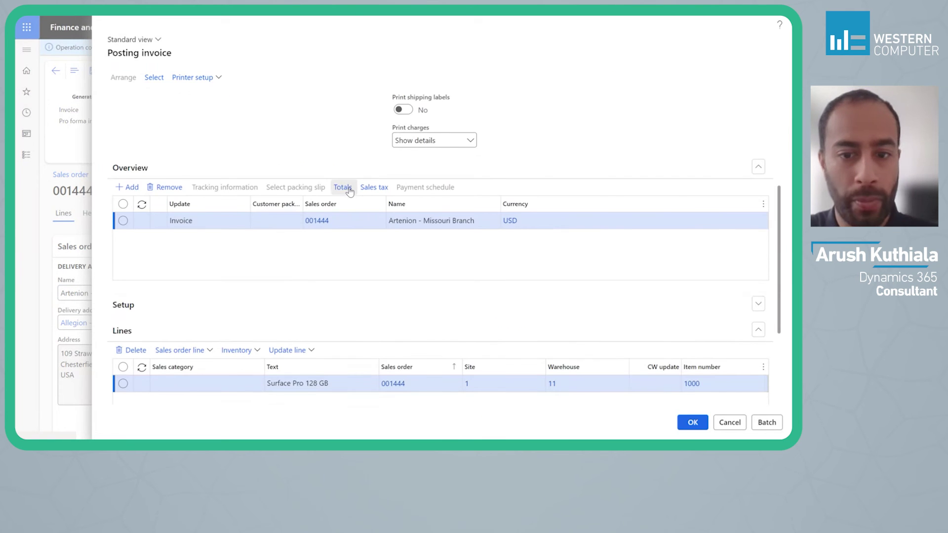
left_click(691, 422)
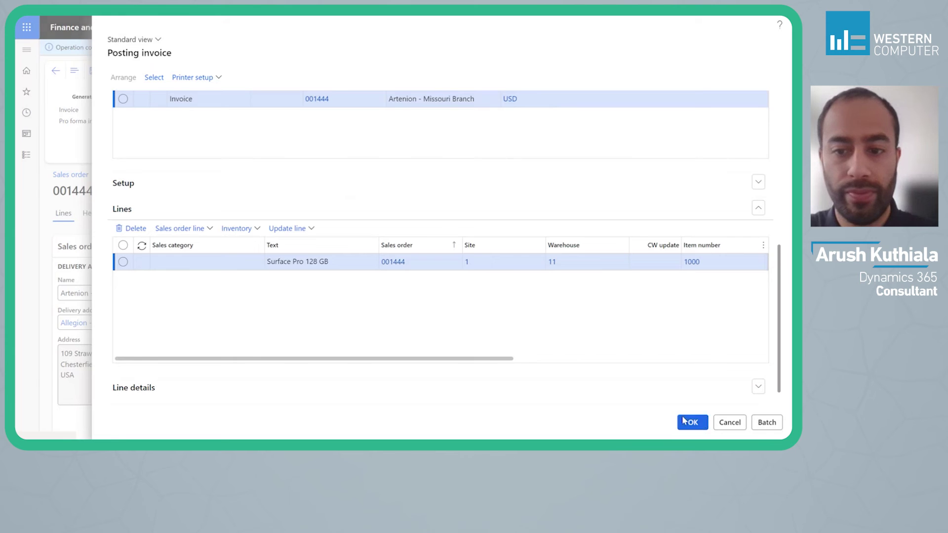
- Finish invoicing order 001444 and create new sales order 001445 for Artenion - Oregon Branch
left_click(466, 225)
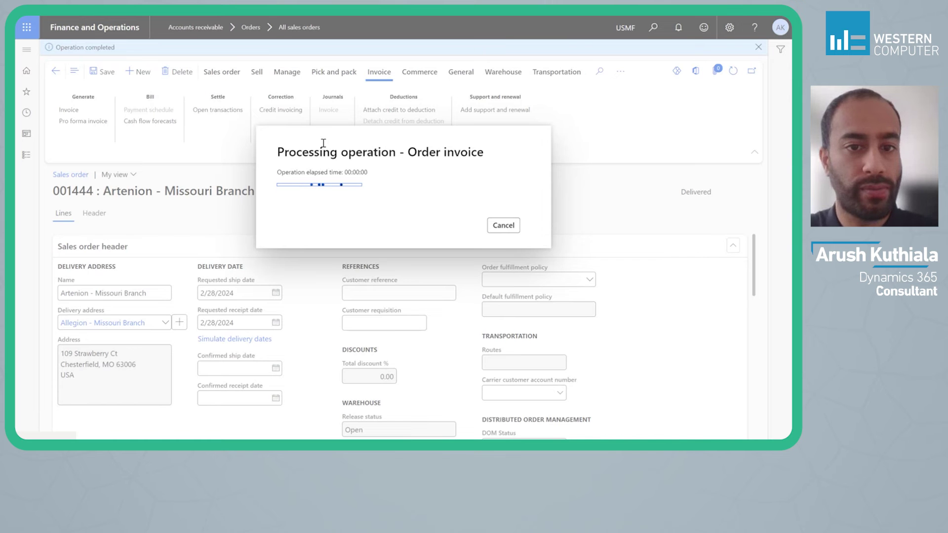
left_click(142, 73)
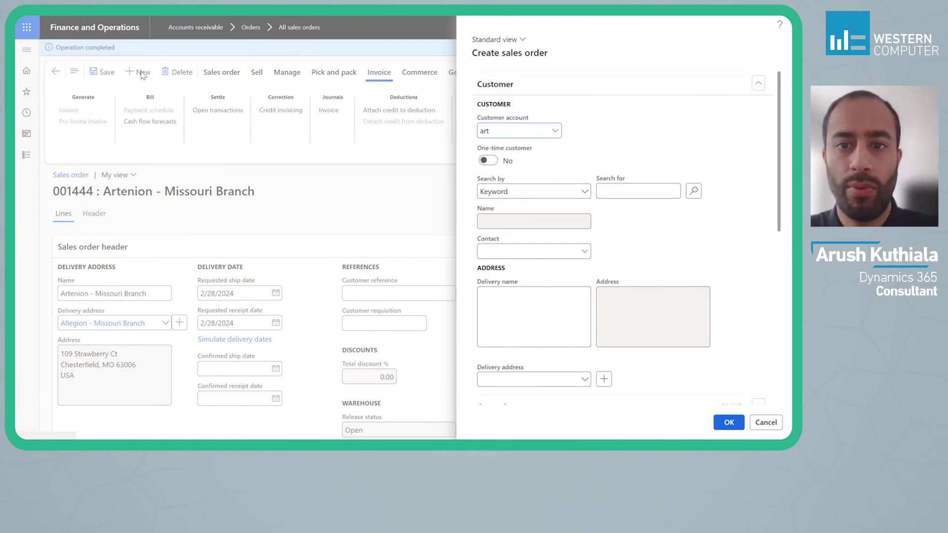
key("Down")
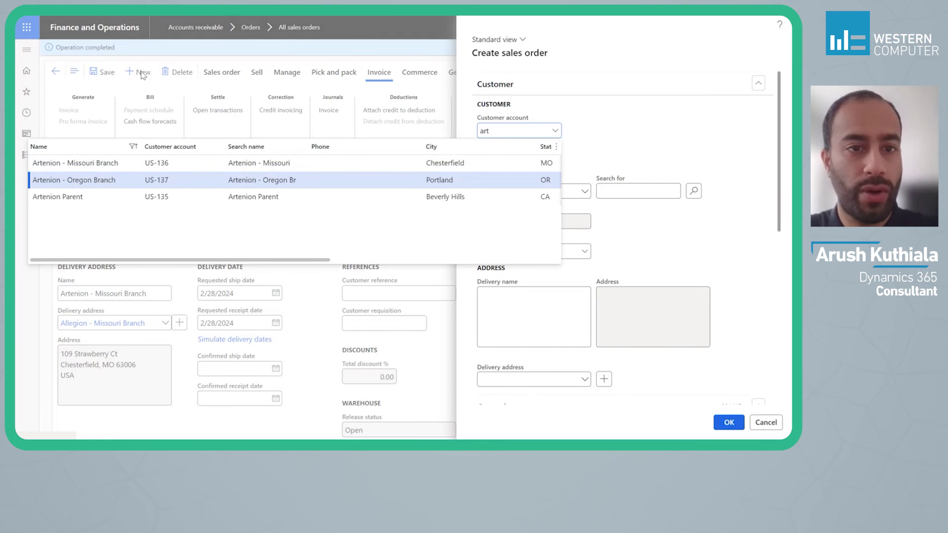
key("Return")
scroll(647, 281, "down", 5)
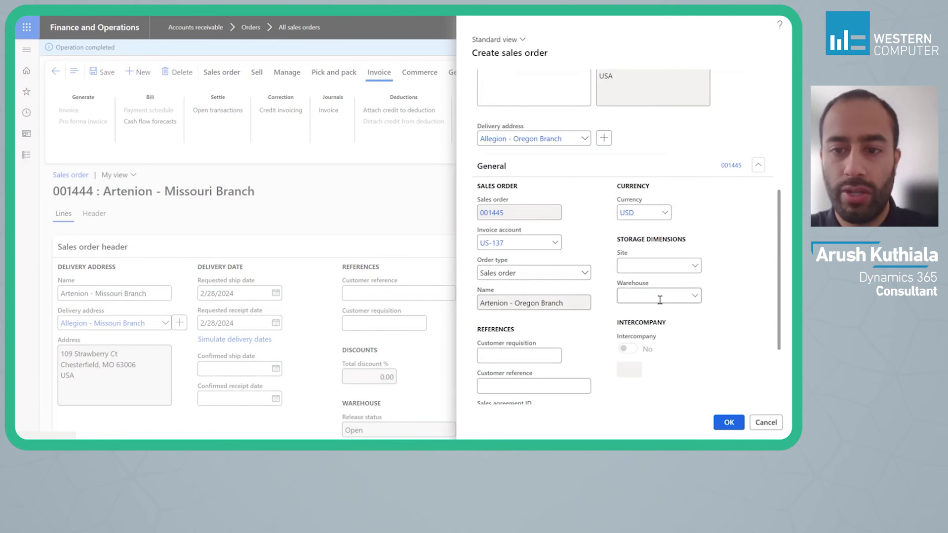
scroll(669, 321, "down", 2)
left_click(735, 427)
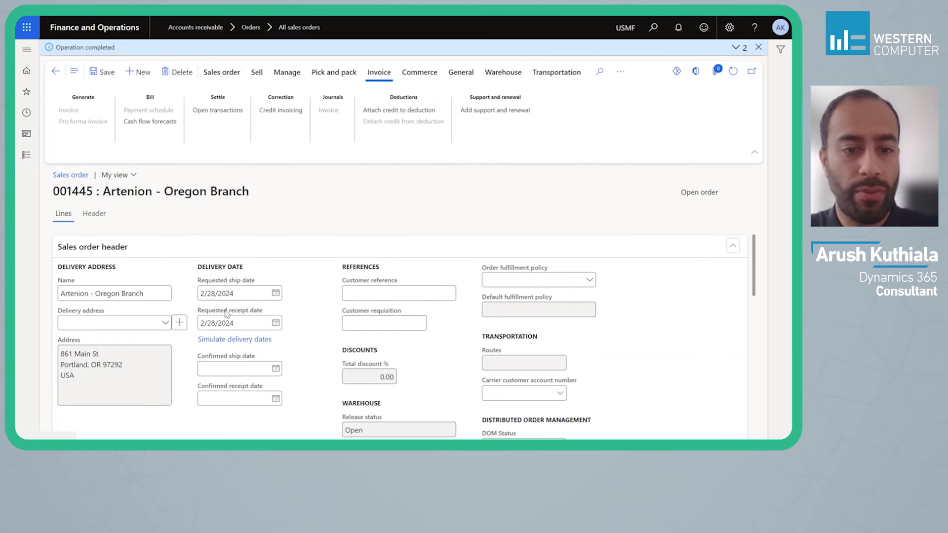
- Add a line for item 1000: quantity 3, unit price 300, 10% discount
type("1000")
key("Tab")
key("Tab")
type("3")
key("Tab")
key("Tab")
type("300")
key("Tab")
key("Tab")
type("10")
key("Tab")
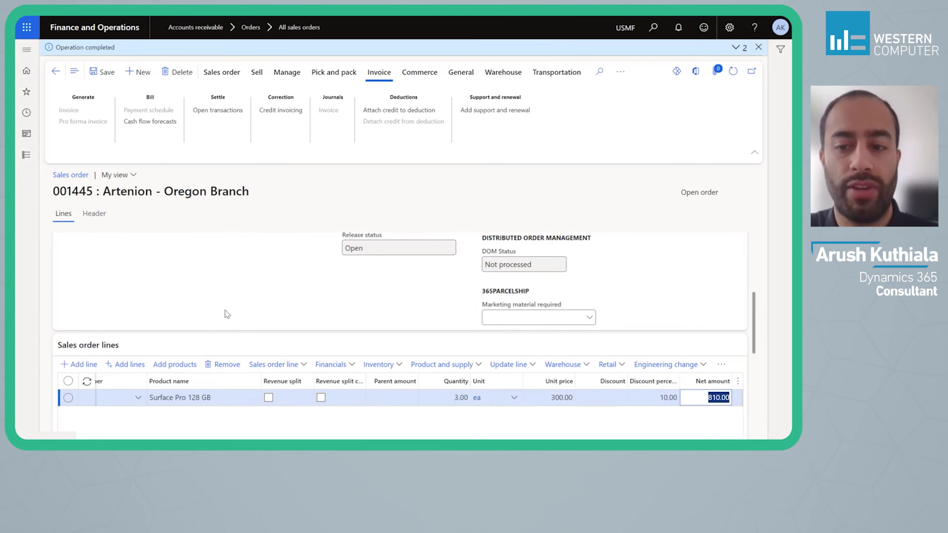
scroll(227, 315, "down", 2)
- Post the packing slip for order 001445 without printing
left_click(330, 72)
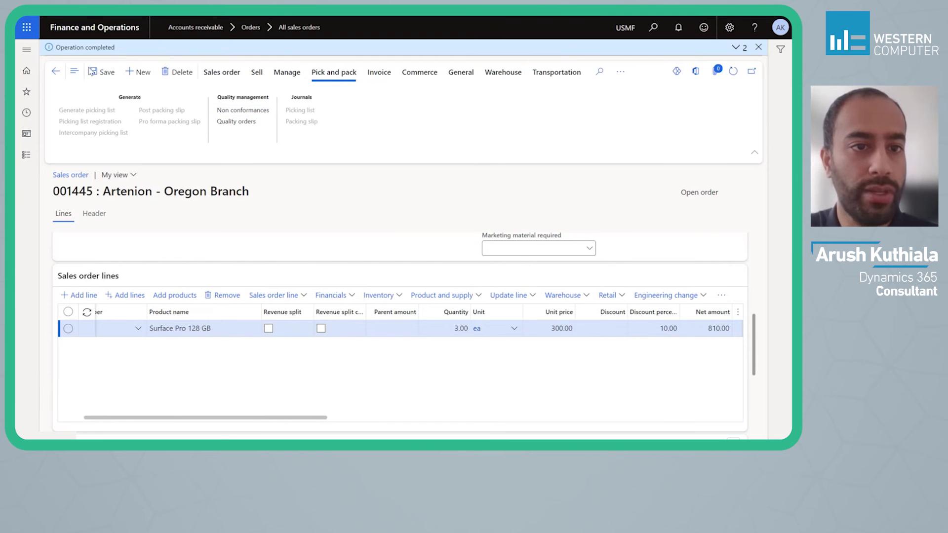
left_click(158, 111)
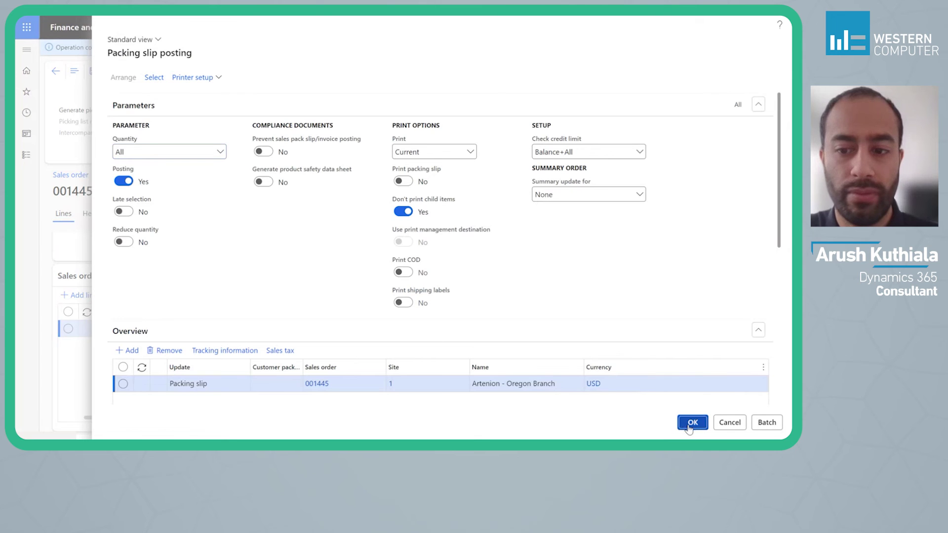
left_click(691, 423)
left_click(466, 225)
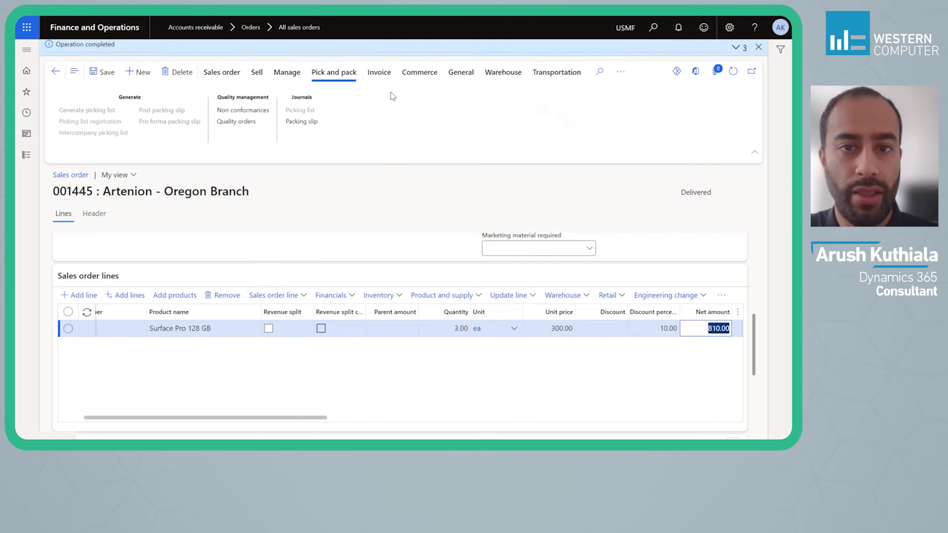
- Generate and post the invoice for order 001445 without printing
left_click(379, 72)
left_click(63, 114)
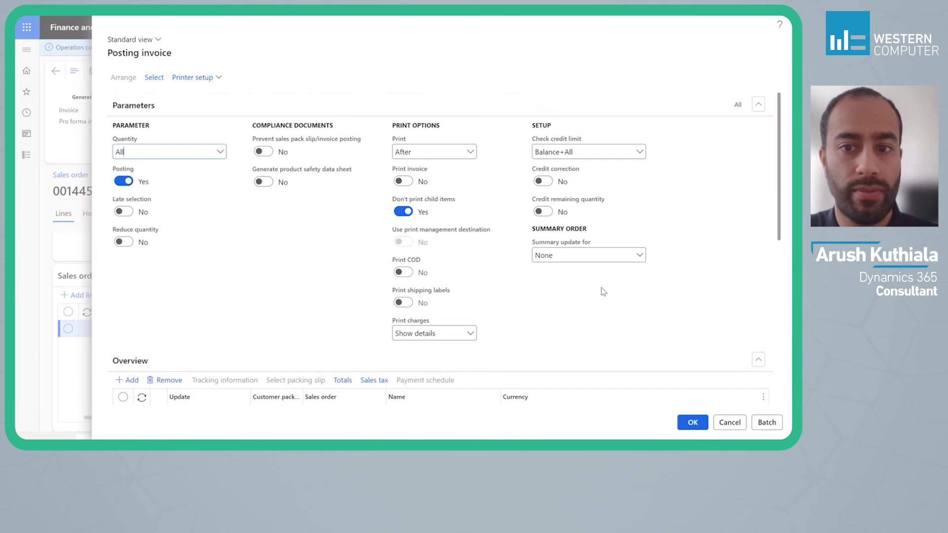
left_click(693, 423)
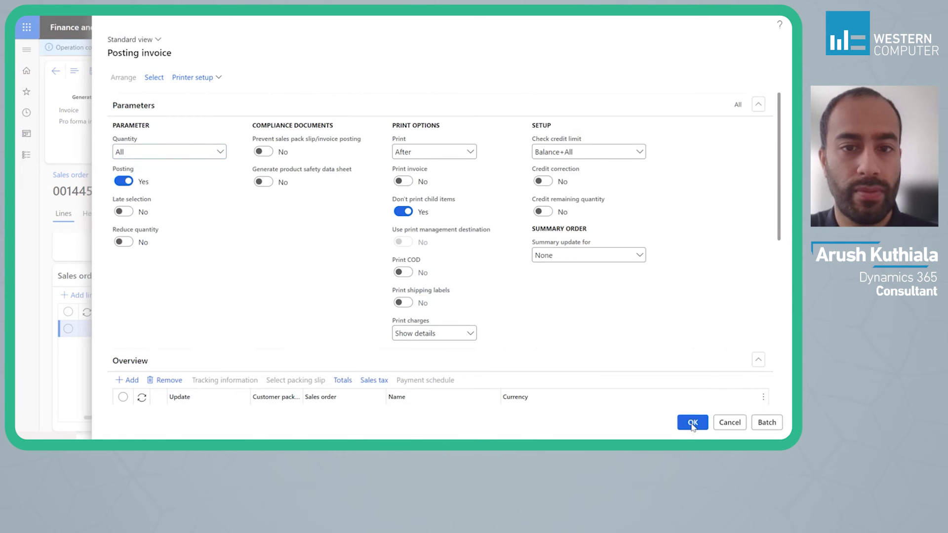
left_click(466, 225)
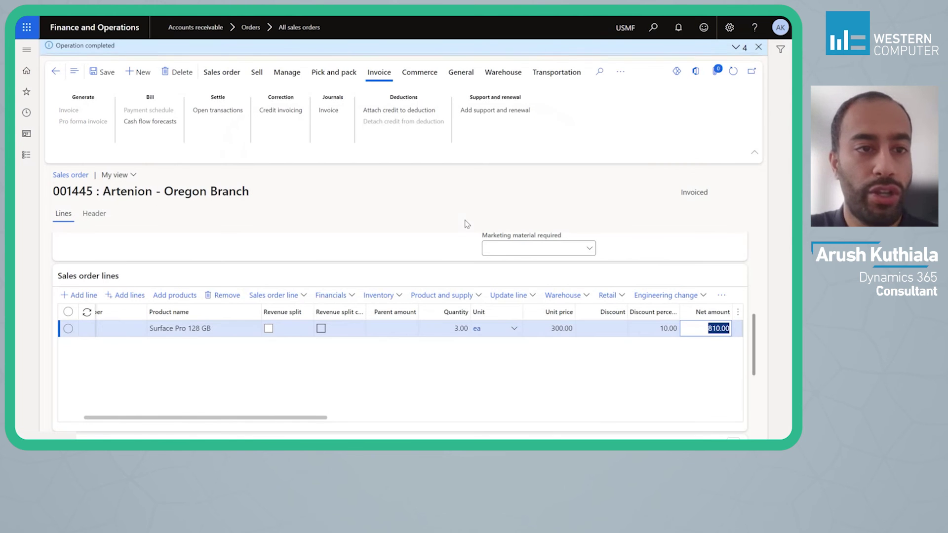
- Open deal RD000019 from All rebate management deals and run its provision for 2/1/2024–2/29/2024
left_click(25, 158)
left_click(91, 121)
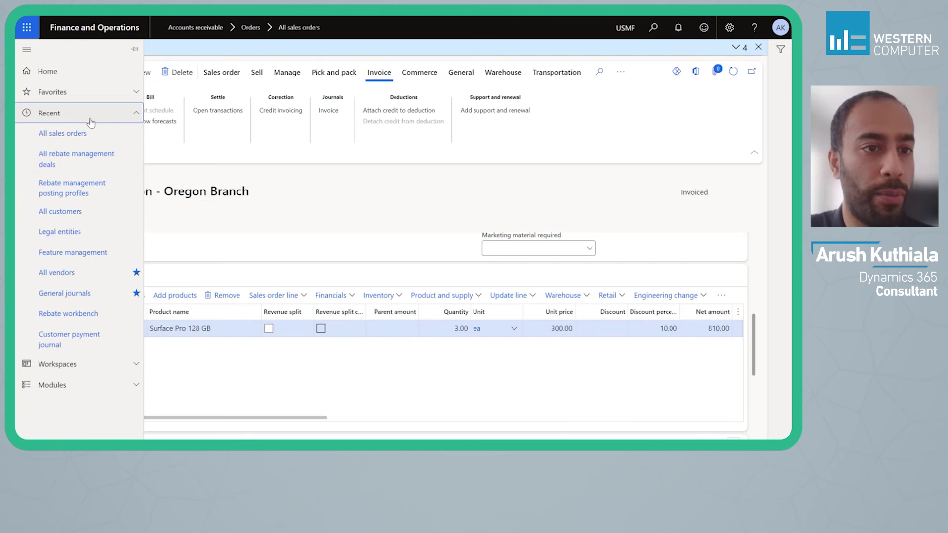
left_click(78, 166)
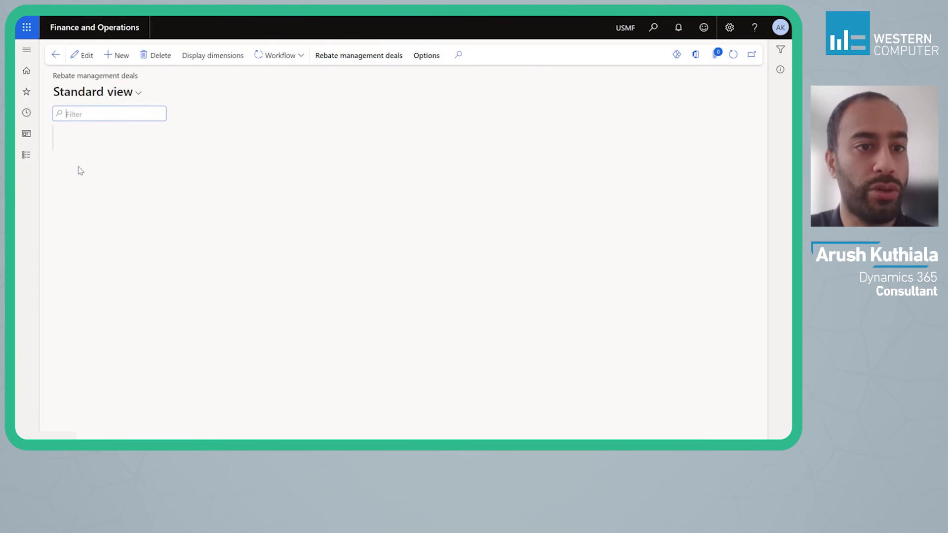
scroll(145, 352, "up", 2)
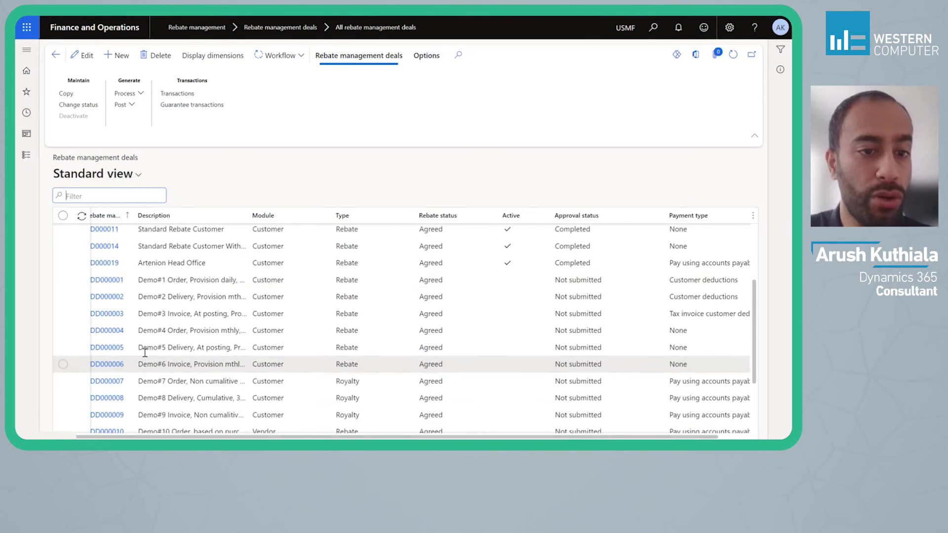
left_click(104, 263)
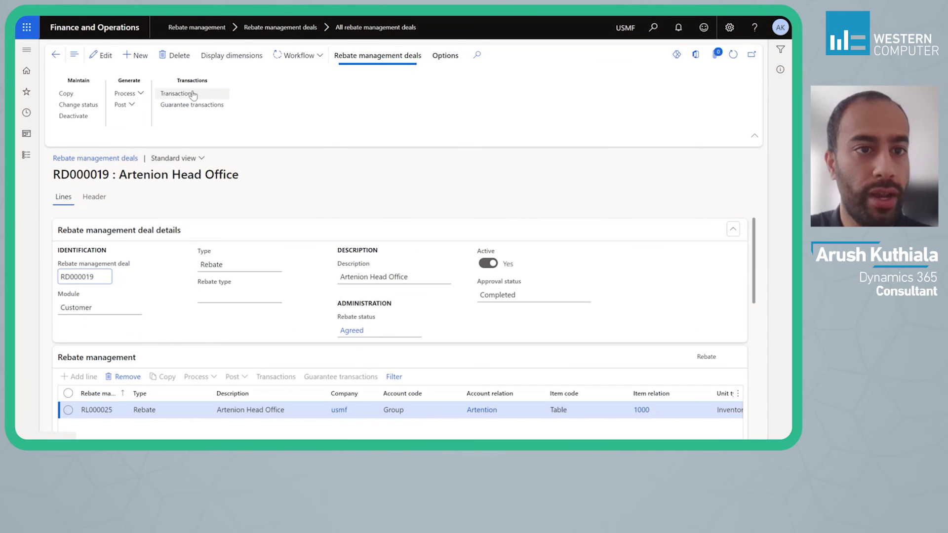
left_click(127, 93)
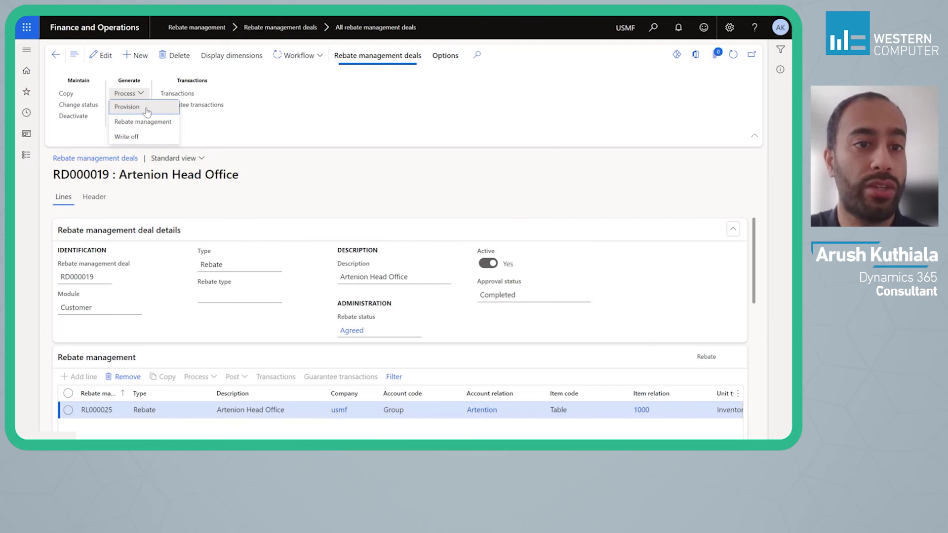
left_click(146, 111)
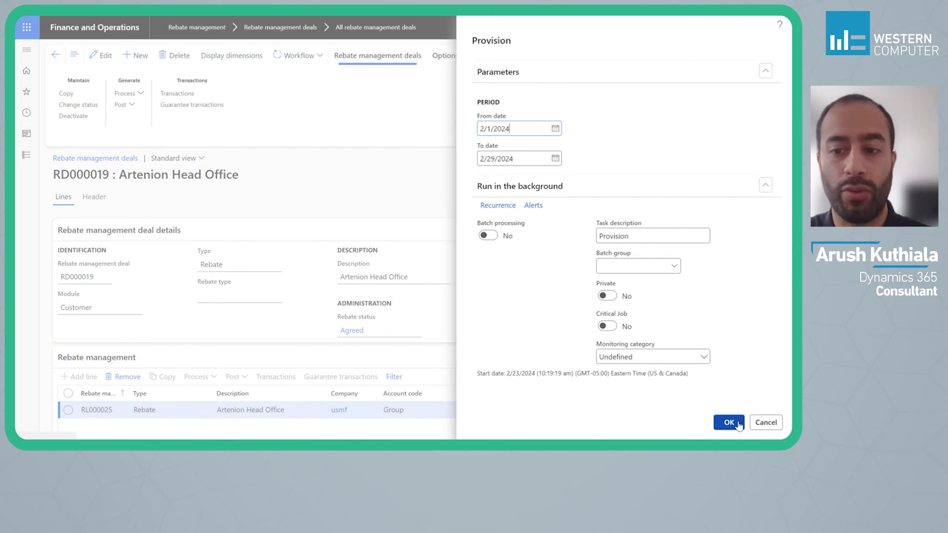
left_click(729, 422)
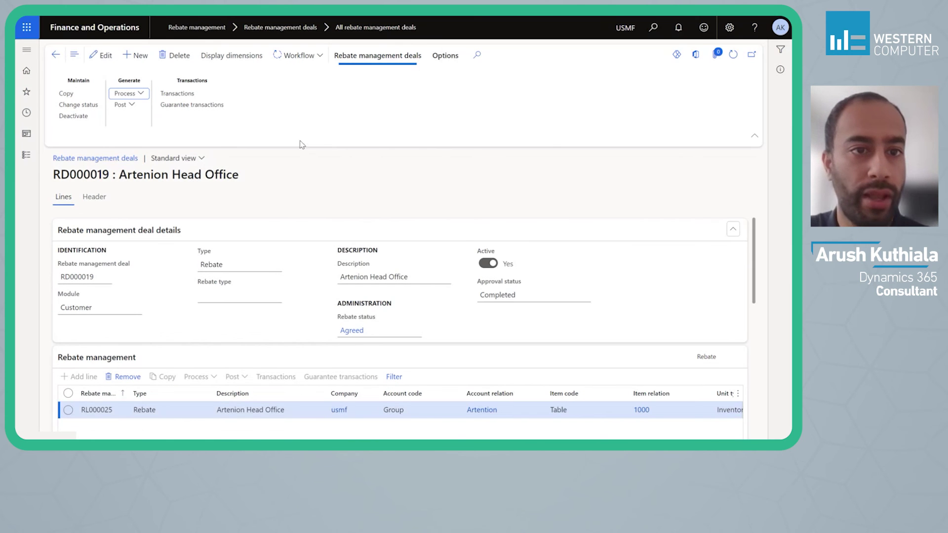
- Review RD000019's transactions: unposted provision RT000045 of 18.20 from two invoice lines
left_click(185, 94)
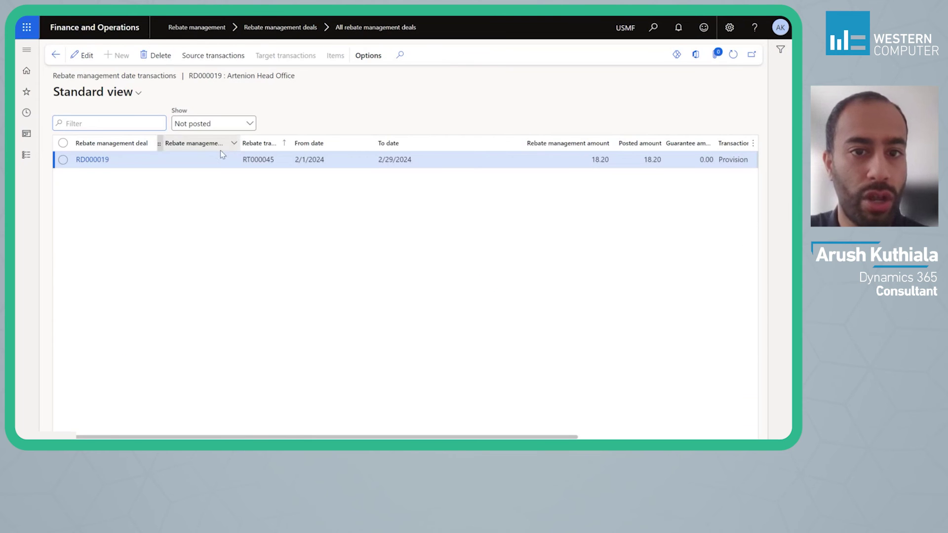
scroll(233, 190, "right", 3)
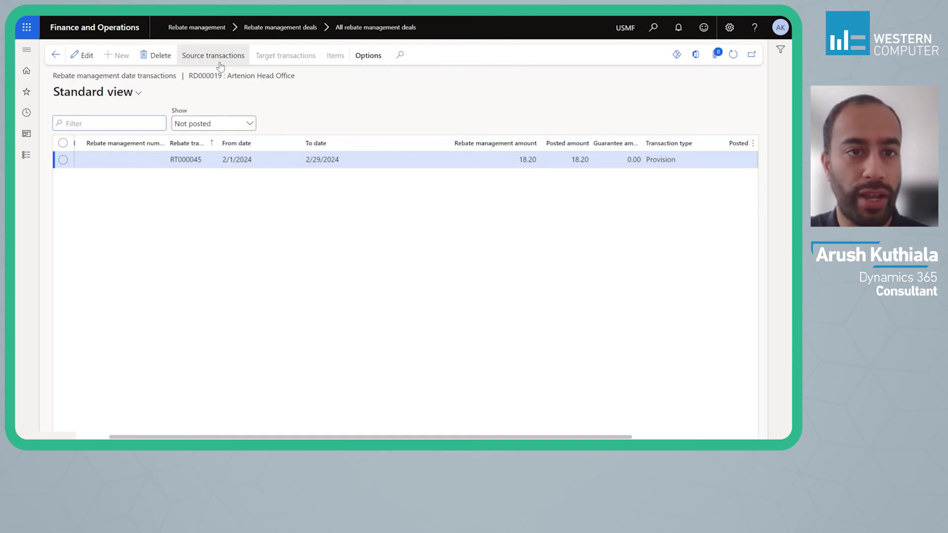
scroll(411, 216, "right", 5)
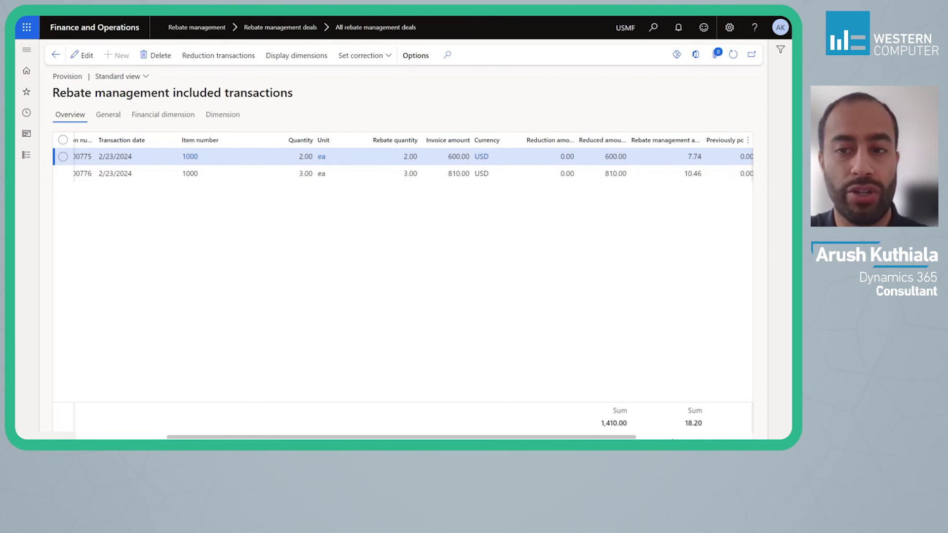
left_click(54, 55)
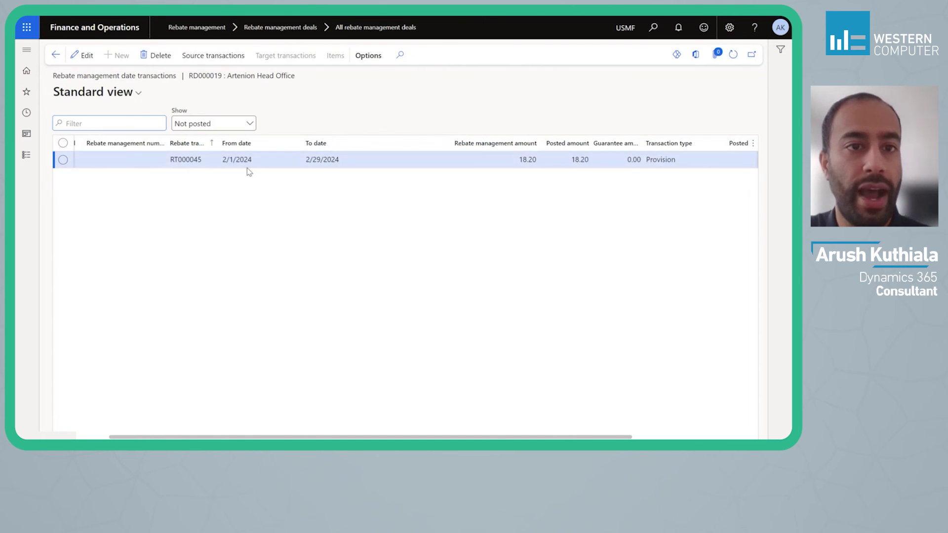
- Filter the Rebate workbench to deal RD000019 and select both provision rows
left_click(26, 157)
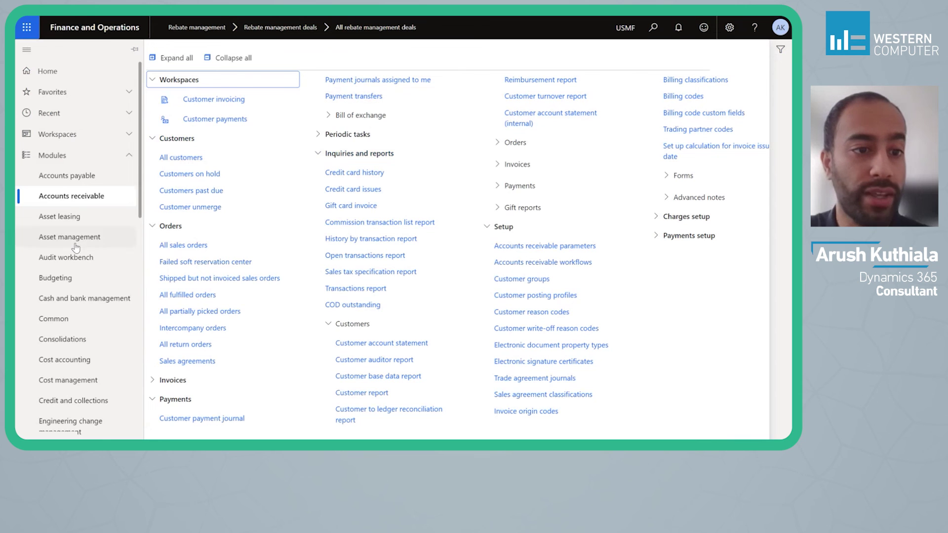
scroll(84, 232, "down", 10)
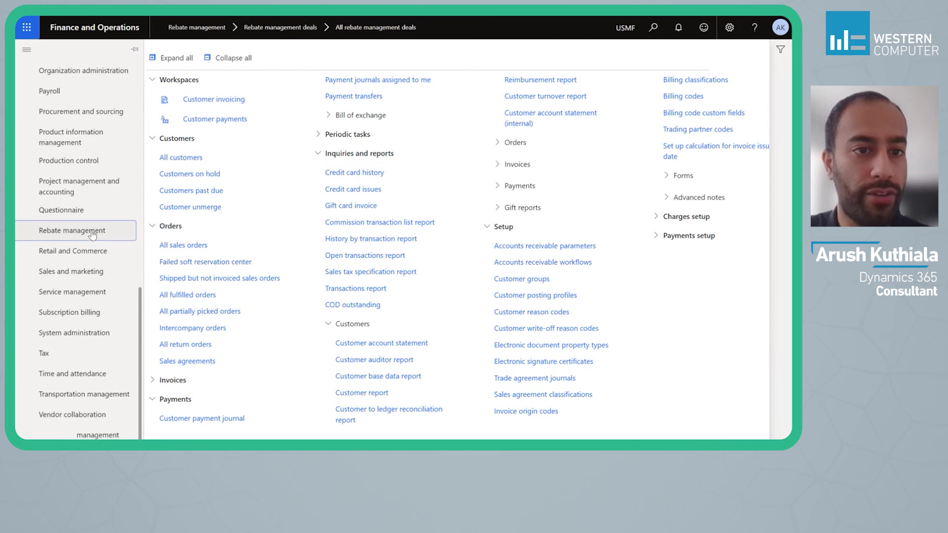
left_click(231, 165)
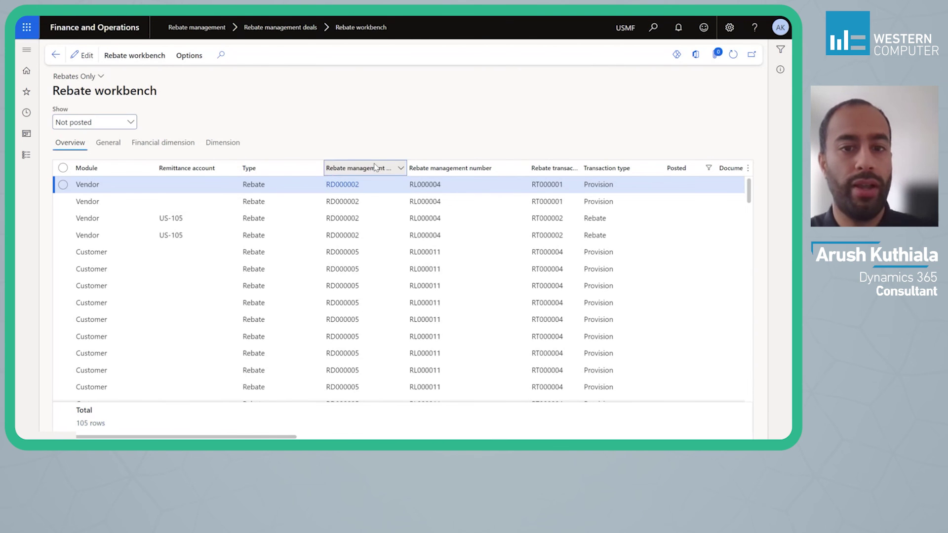
left_click(375, 167)
type("19")
key("Return")
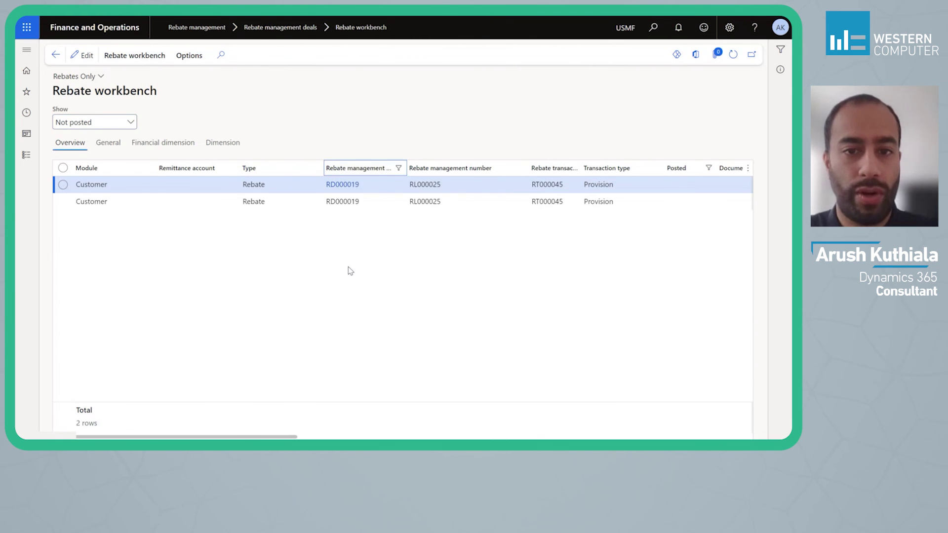
left_click(62, 169)
left_click(134, 55)
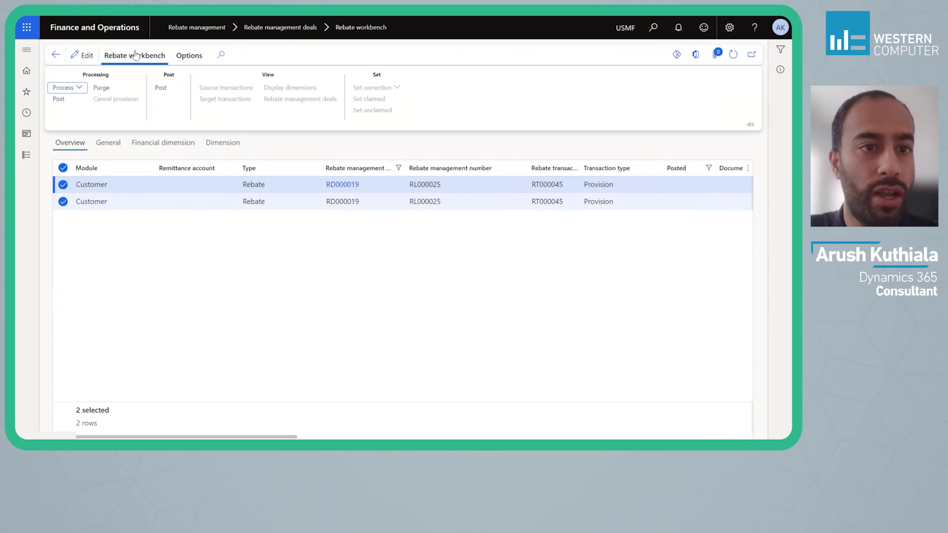
left_click(59, 100)
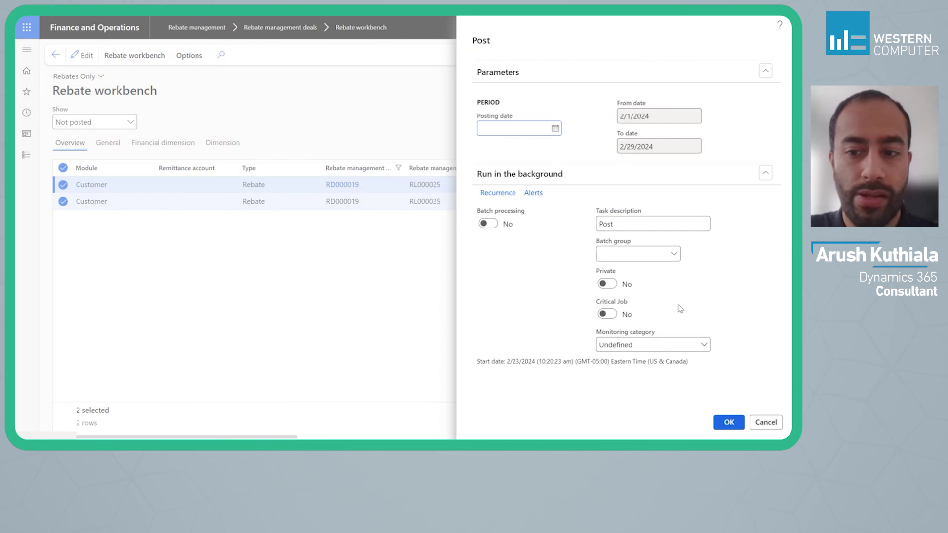
left_click(765, 422)
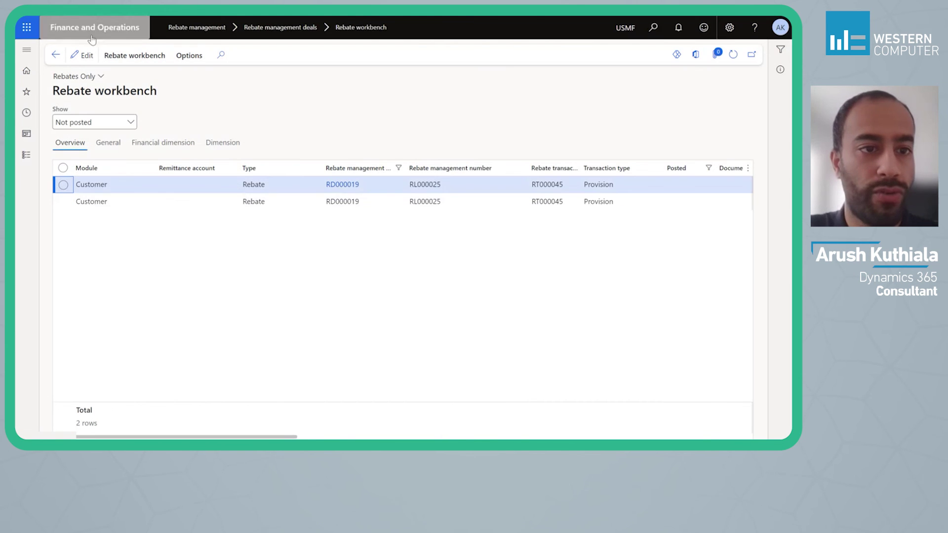
- Post both RD000019 provision lines with posting date 2/29/2024
left_click(63, 168)
left_click(134, 55)
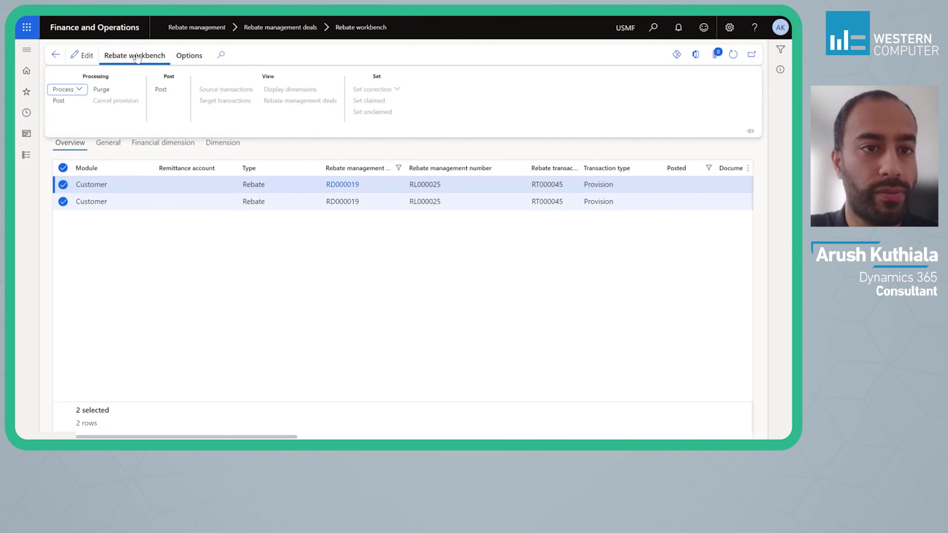
left_click(161, 89)
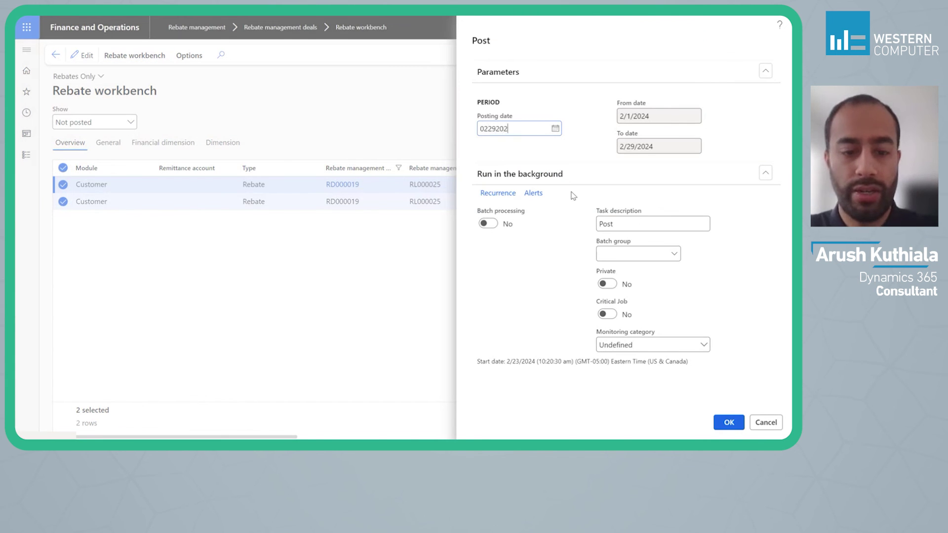
type("02292024")
key("Tab")
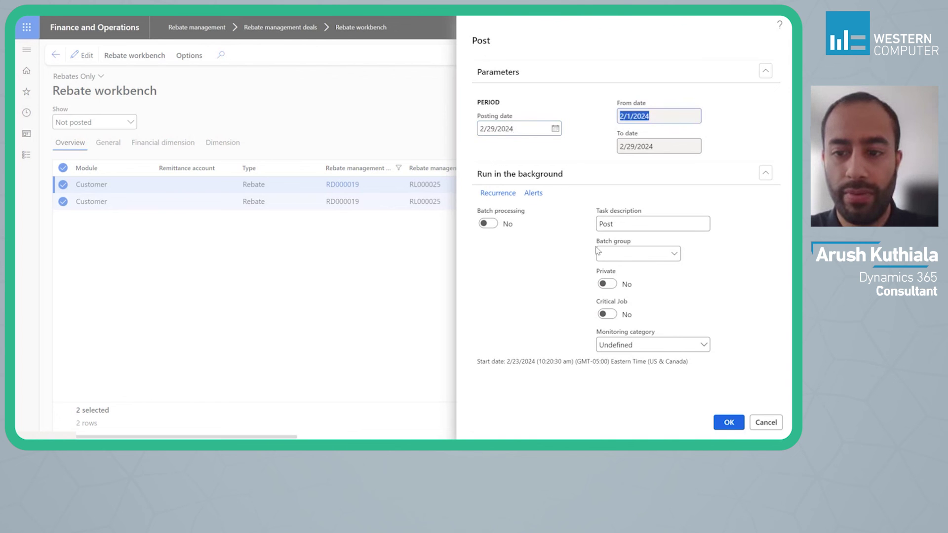
left_click(729, 423)
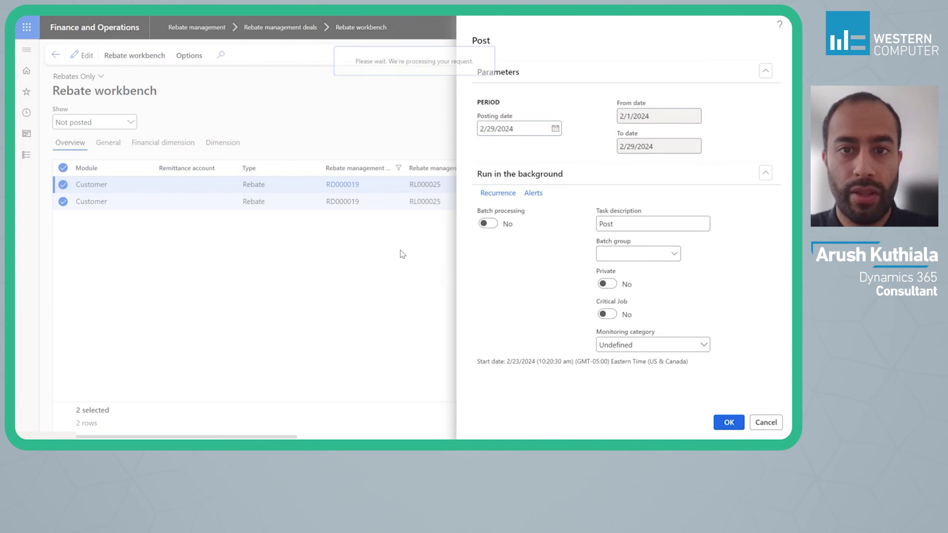
- Show posted rebate transactions filtered to RD000019 to confirm the posting
left_click(79, 140)
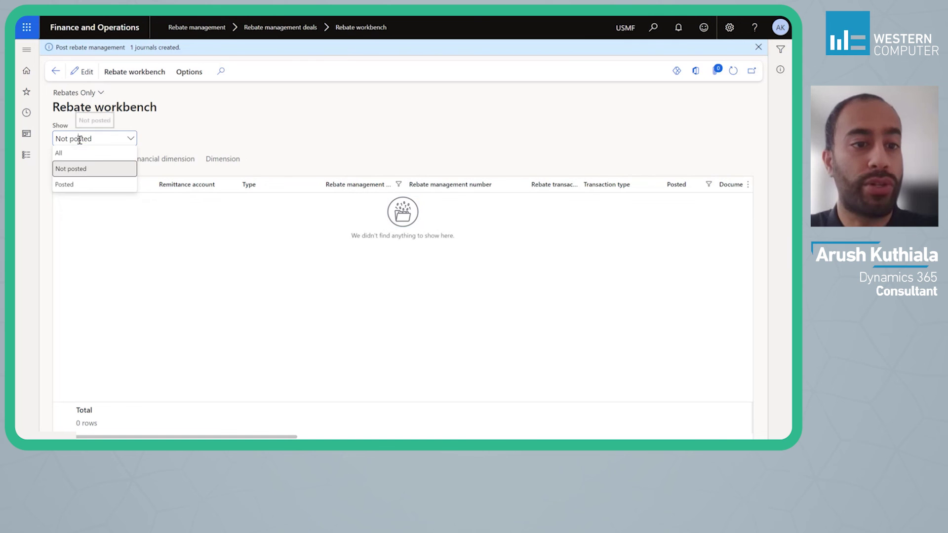
left_click(81, 185)
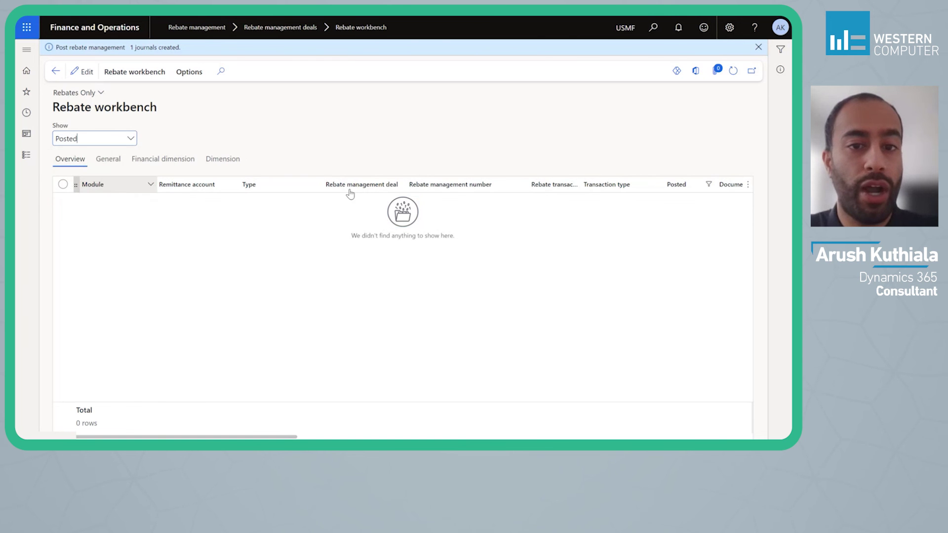
left_click(366, 185)
type("RD000019")
key("Return")
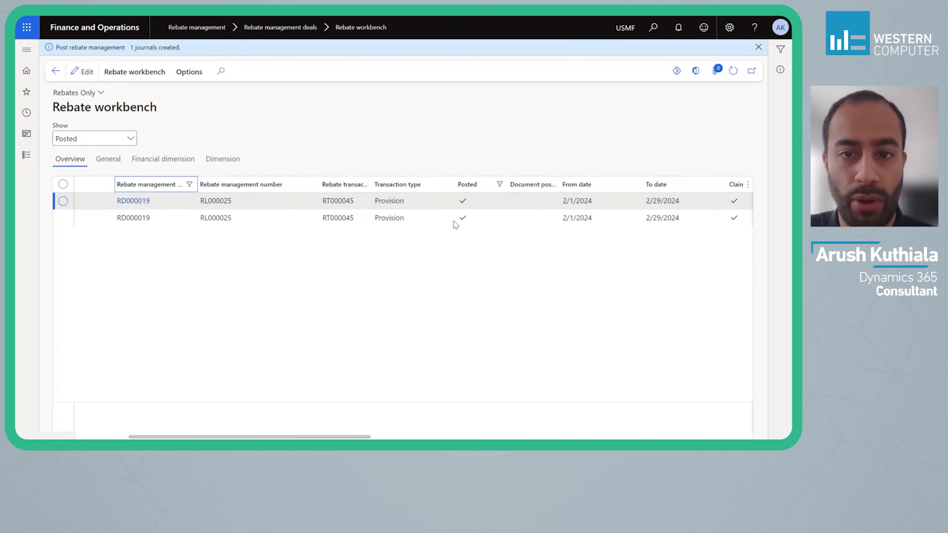
left_click(533, 207)
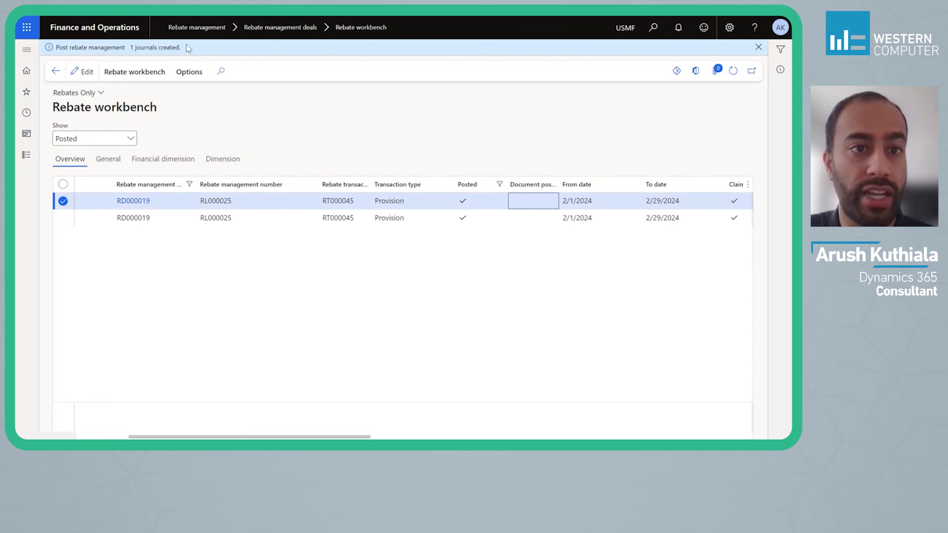
left_click(21, 157)
scroll(62, 242, "down", 3)
- Post general journal 00783 (RDProv) Rebate Provision for 18.20 from General journals
left_click(82, 345)
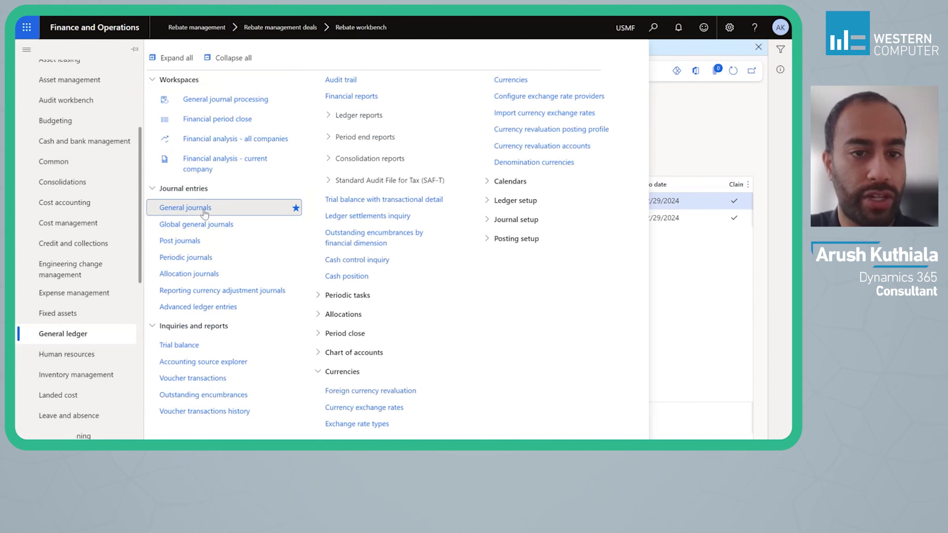
left_click(203, 208)
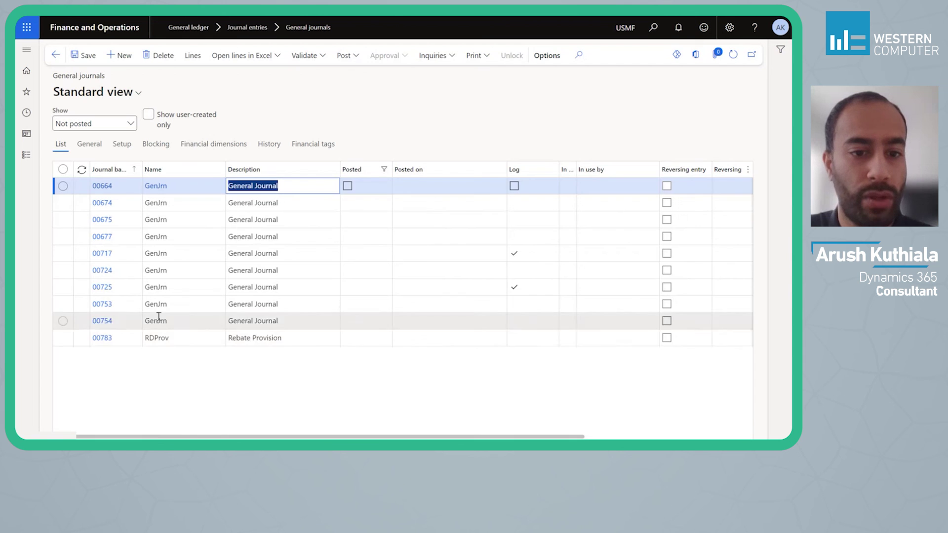
left_click(100, 339)
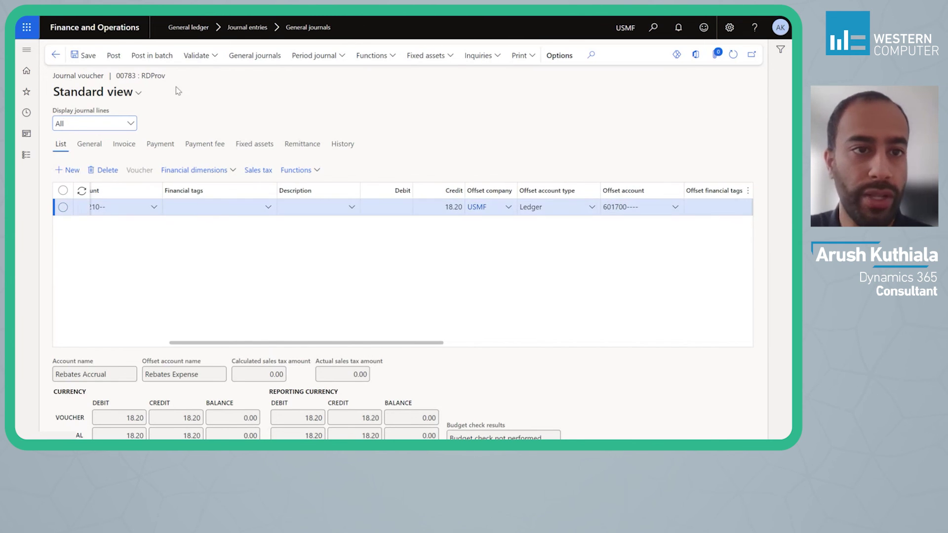
left_click(113, 57)
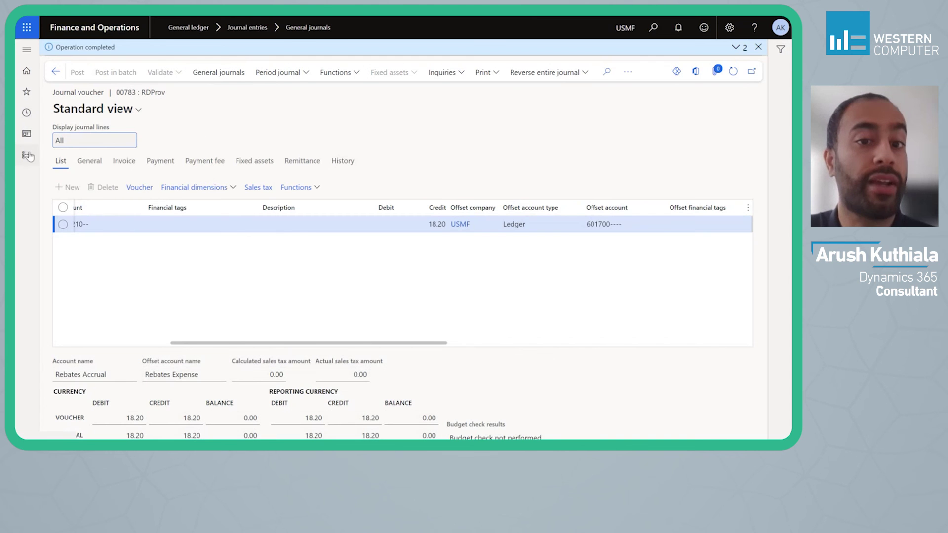
left_click(27, 156)
scroll(57, 197, "down", 7)
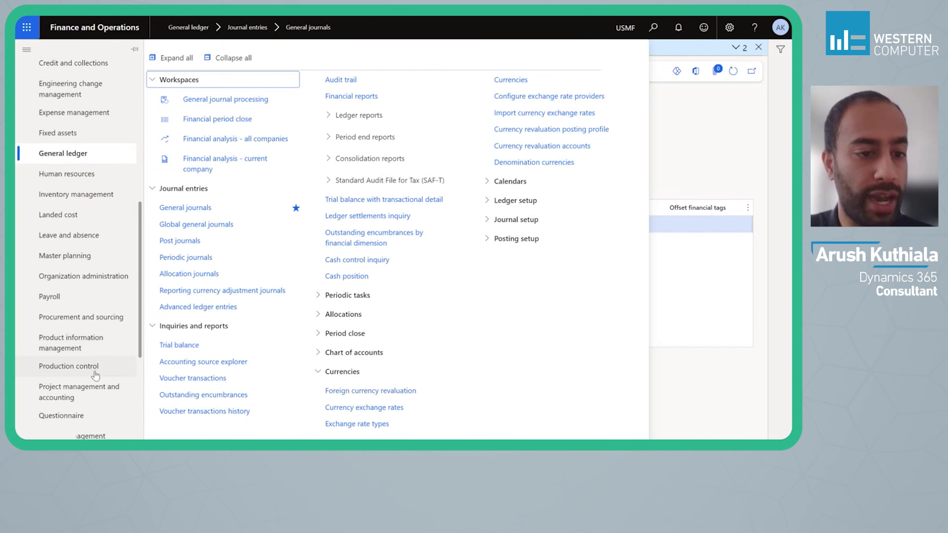
- Open rebate deal RD000019 Artenion Head Office from the all rebate deals list
scroll(89, 395, "down", 2)
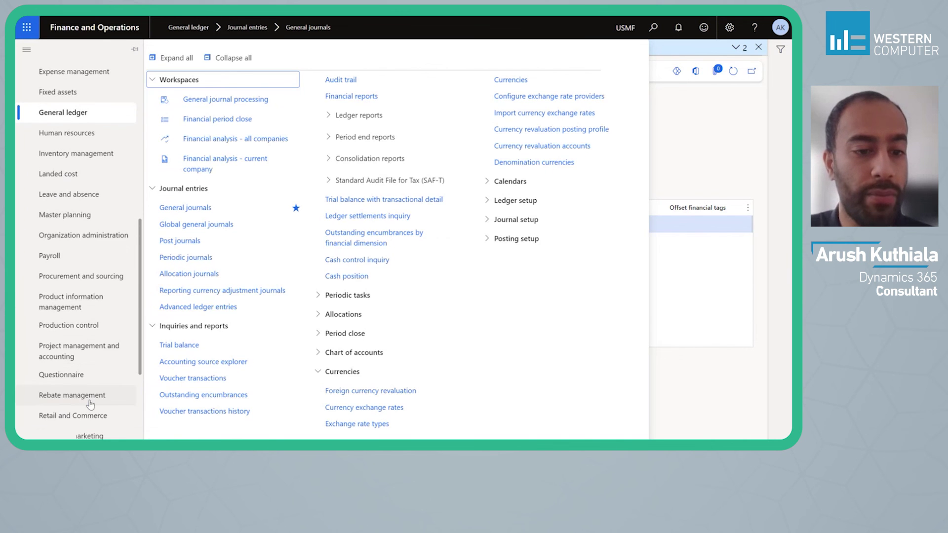
left_click(90, 404)
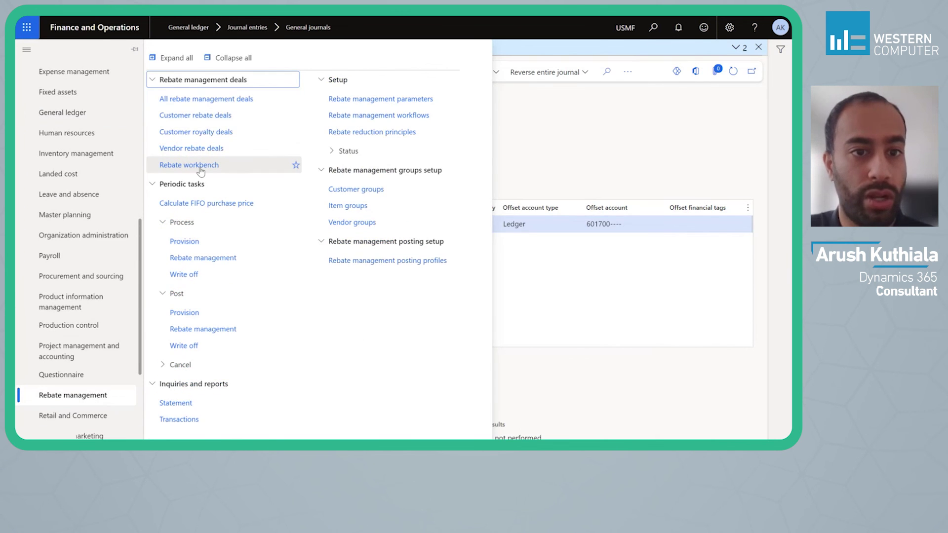
left_click(225, 104)
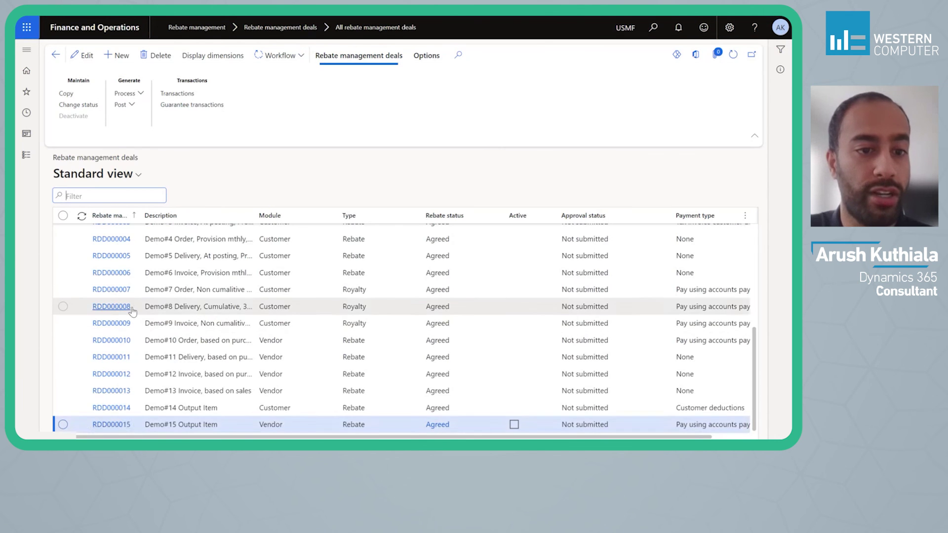
left_click(110, 257)
left_click(119, 251)
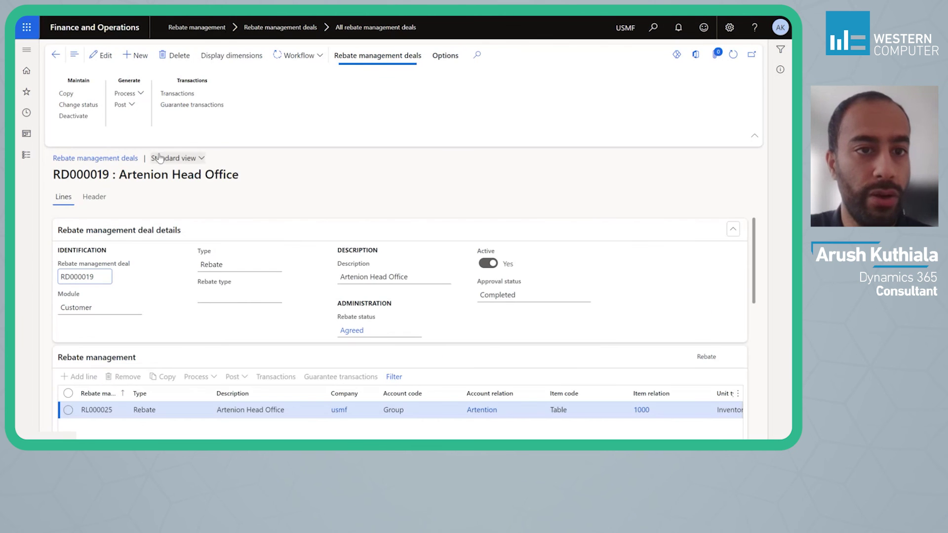
- Generate rebate transactions for deal RD000019 and confirm the run
left_click(140, 95)
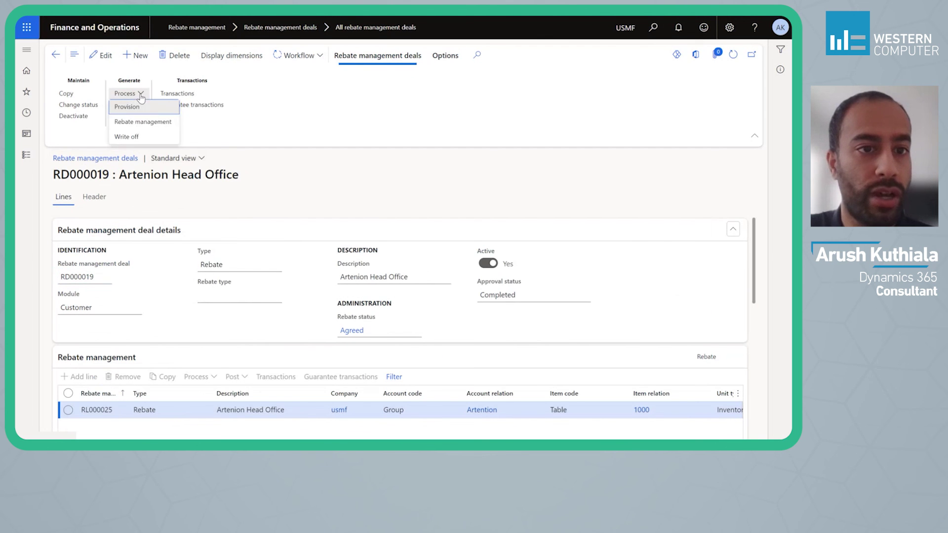
left_click(143, 123)
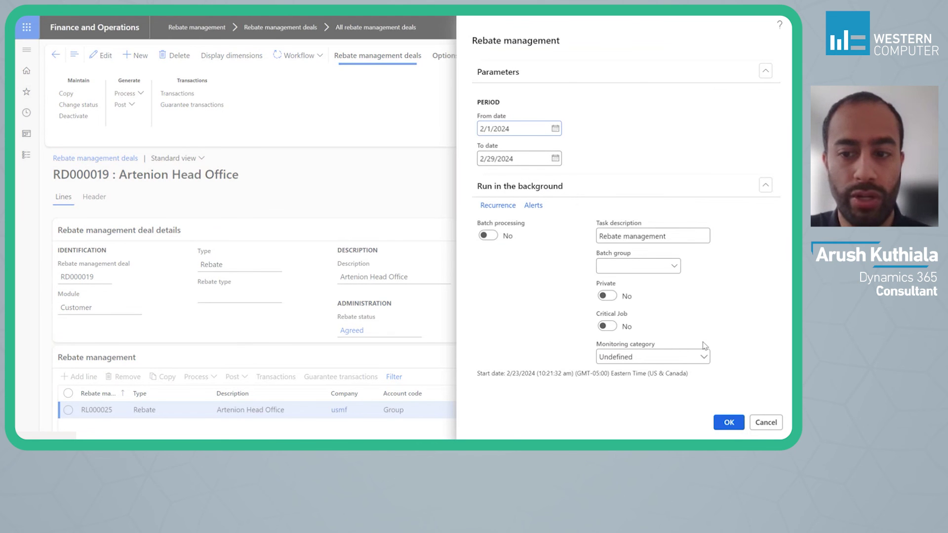
left_click(730, 423)
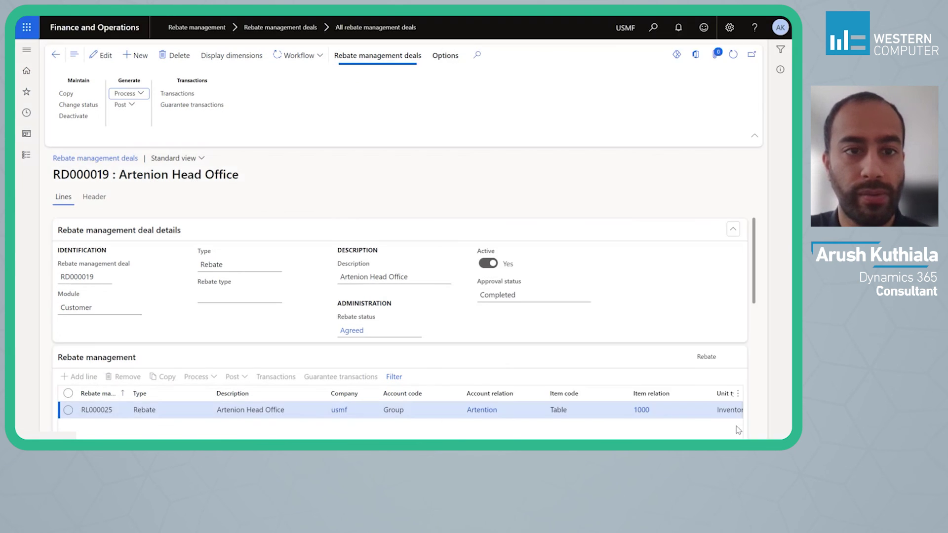
- View the deal's date transactions filtered to posted ones, showing the 18.20 Provision
left_click(176, 94)
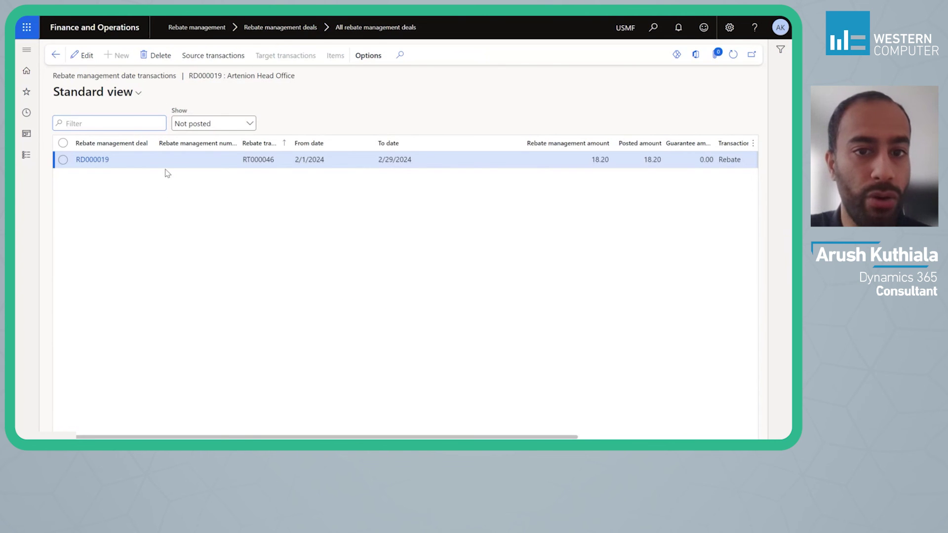
scroll(127, 161, "right", 3)
scroll(346, 148, "right", 2)
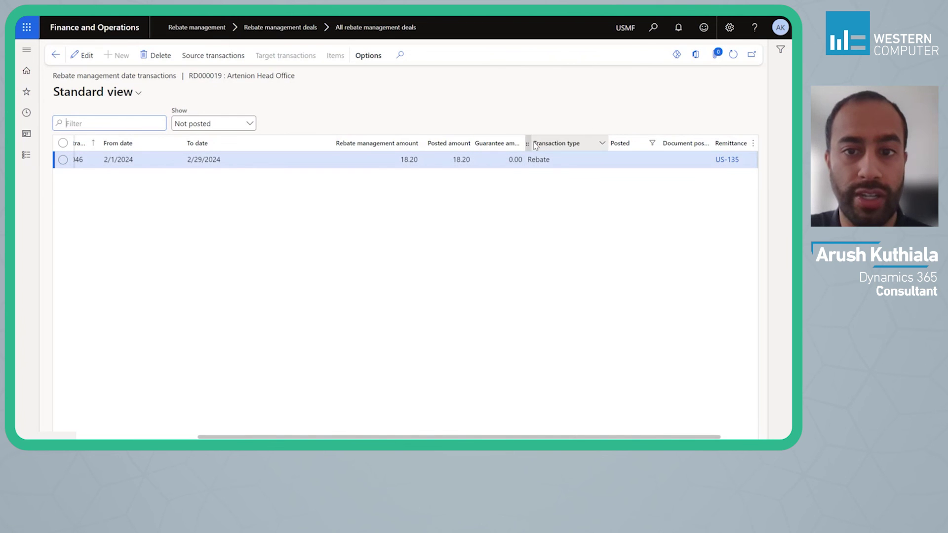
left_click(222, 123)
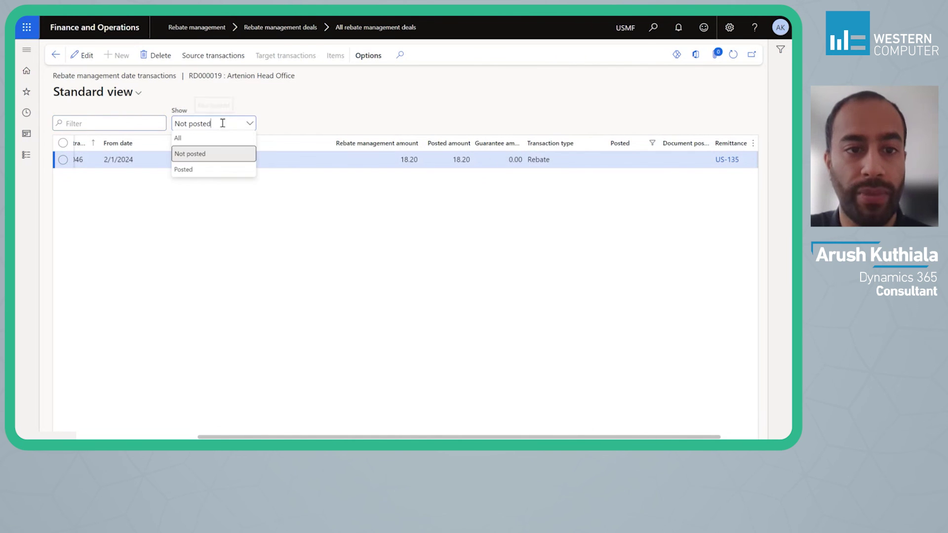
left_click(180, 170)
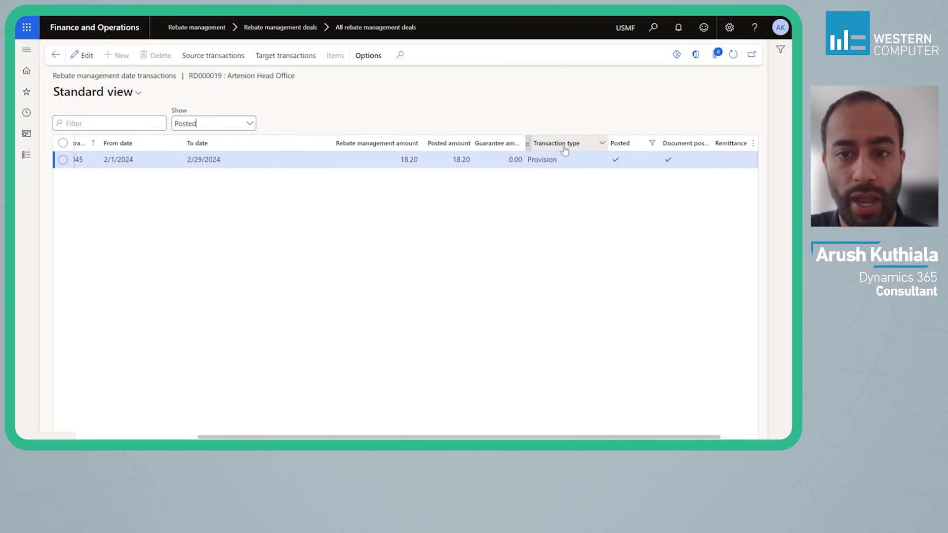
- Show all transactions and select the unposted 18.20 Rebate row
left_click(196, 124)
left_click(190, 138)
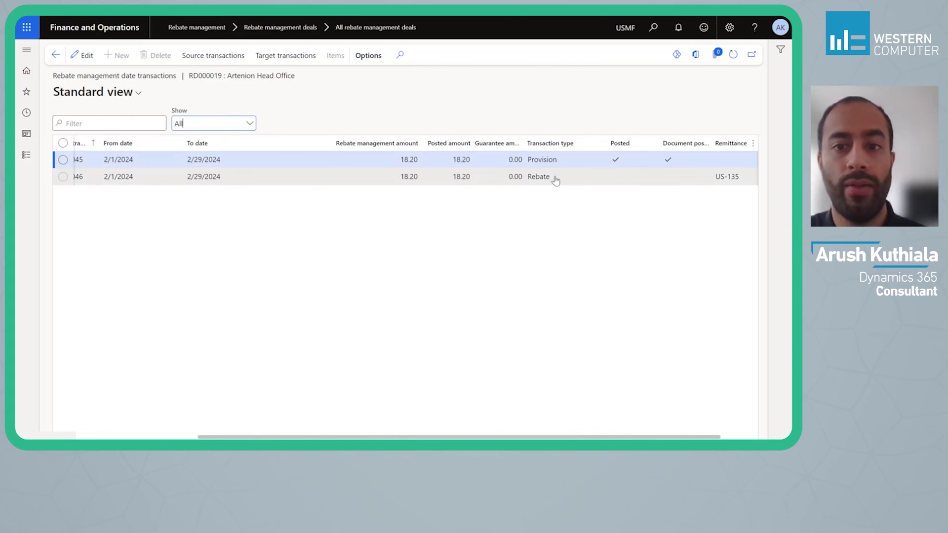
left_click(556, 181)
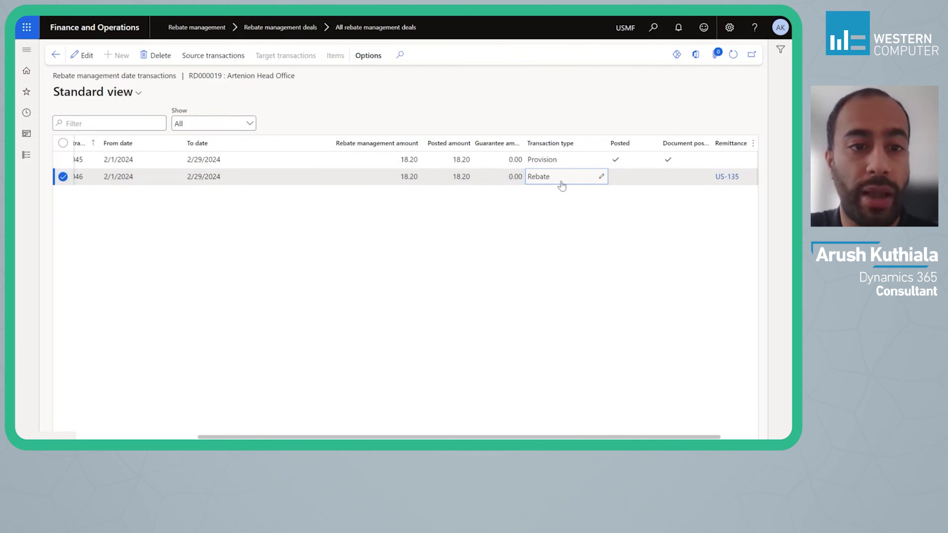
scroll(562, 186, "left", 3)
scroll(380, 180, "left", 1)
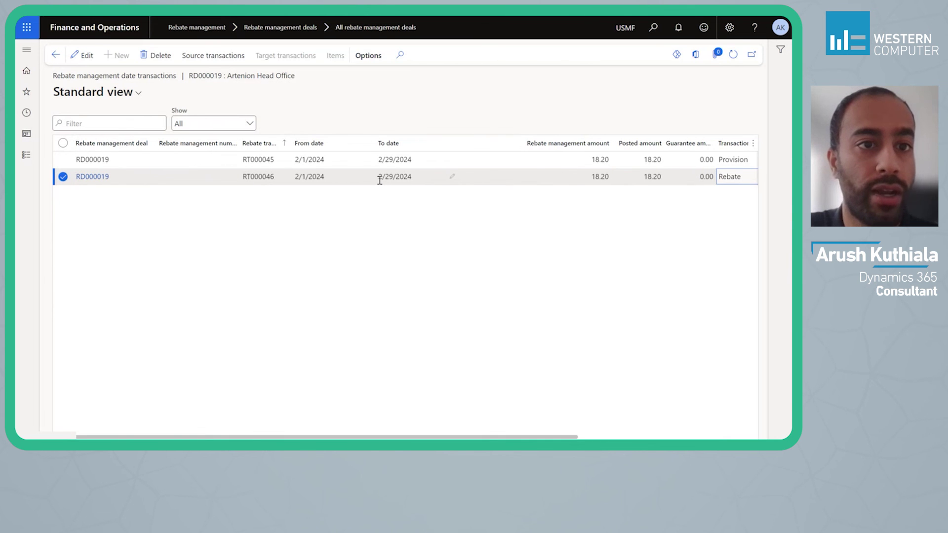
left_click(25, 159)
- Filter the Rebate workbench to deal RD000019 and select both rebate lines
left_click(209, 167)
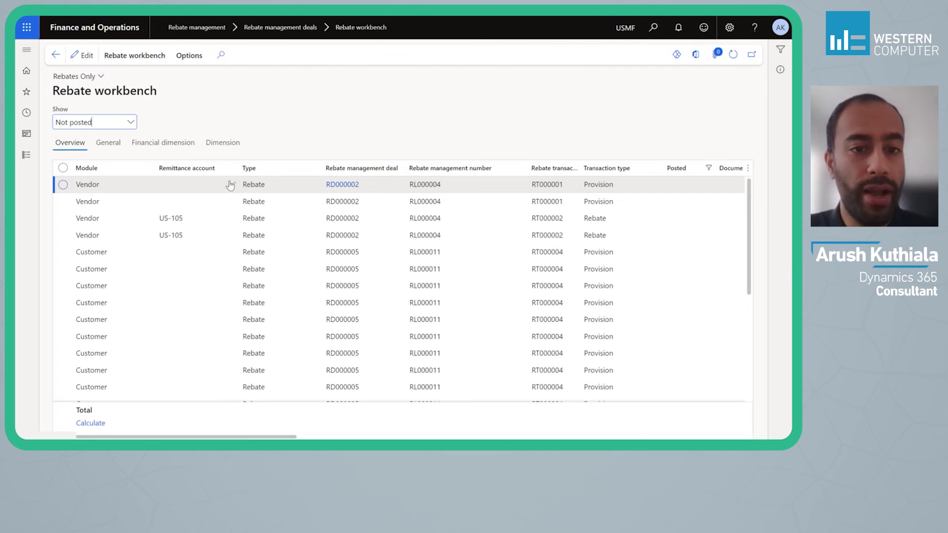
left_click(354, 166)
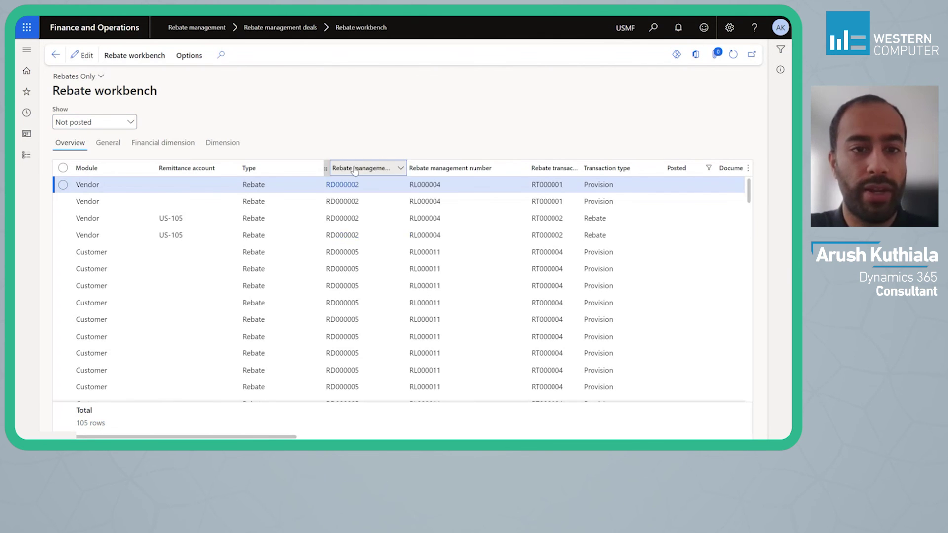
type("RD000019")
key("Return")
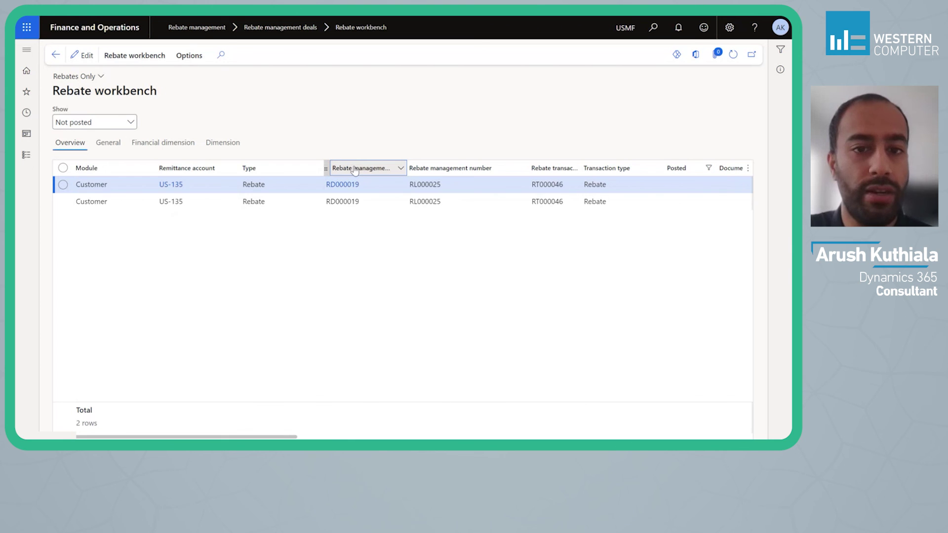
left_click(63, 168)
- Post the selected rebate lines with posting date 2/29/2024
left_click(134, 56)
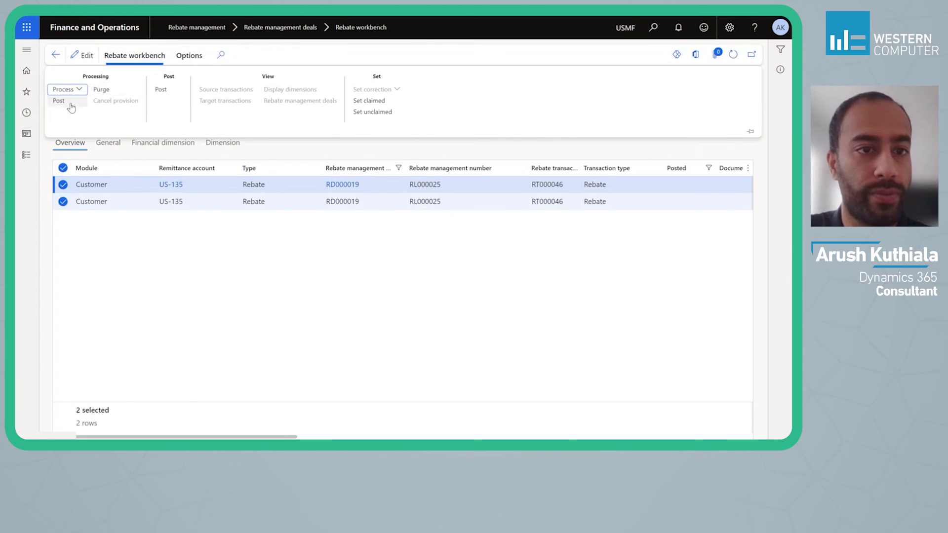
left_click(163, 90)
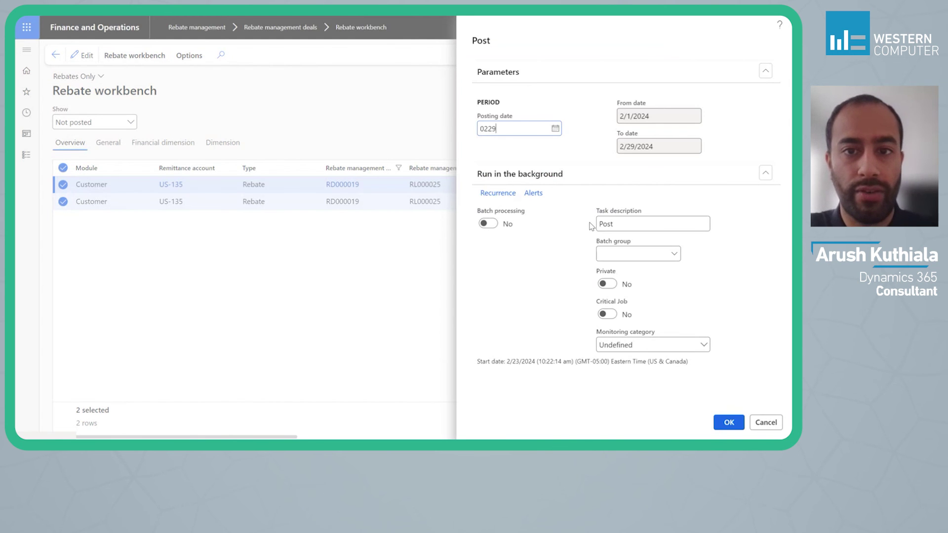
type("02292024")
key("Tab")
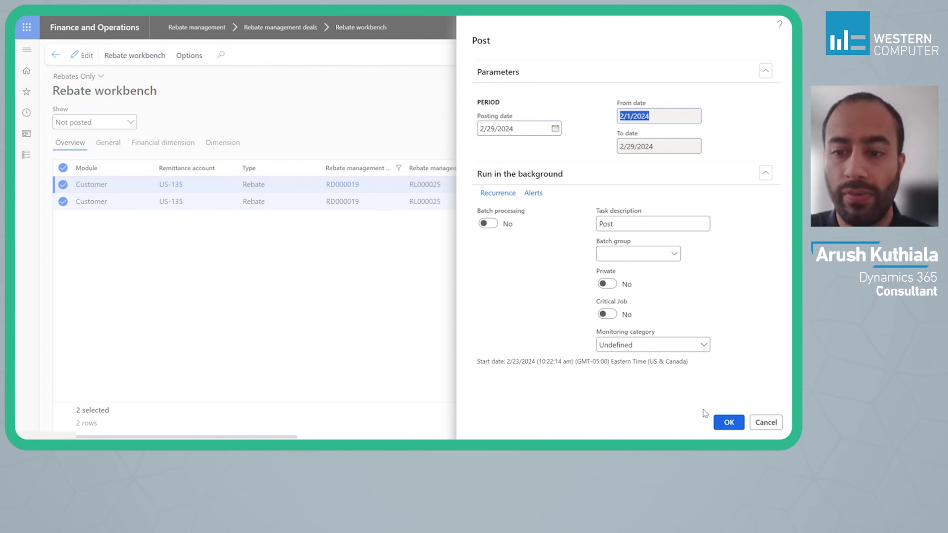
left_click(729, 422)
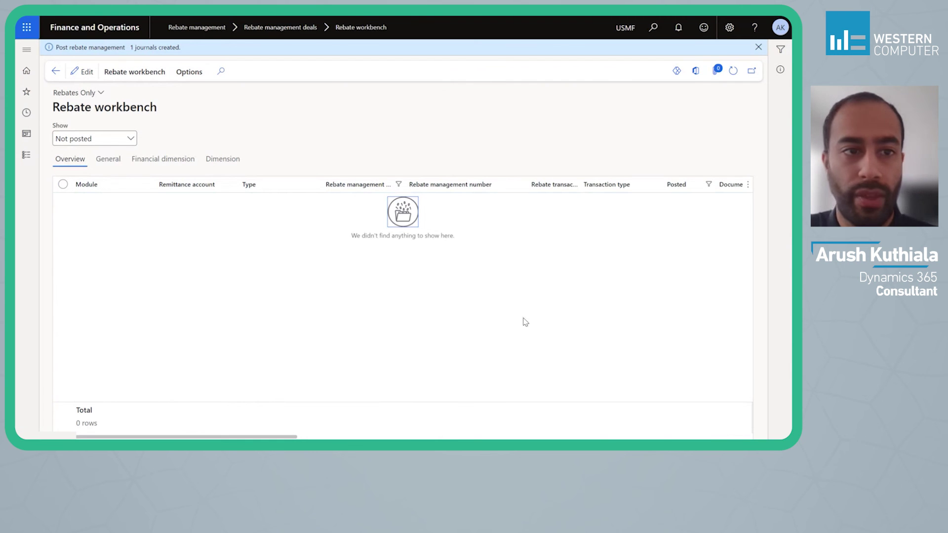
- Open the Accounts payable invoice journals and select journal 00784 RDAPInv
left_click(29, 156)
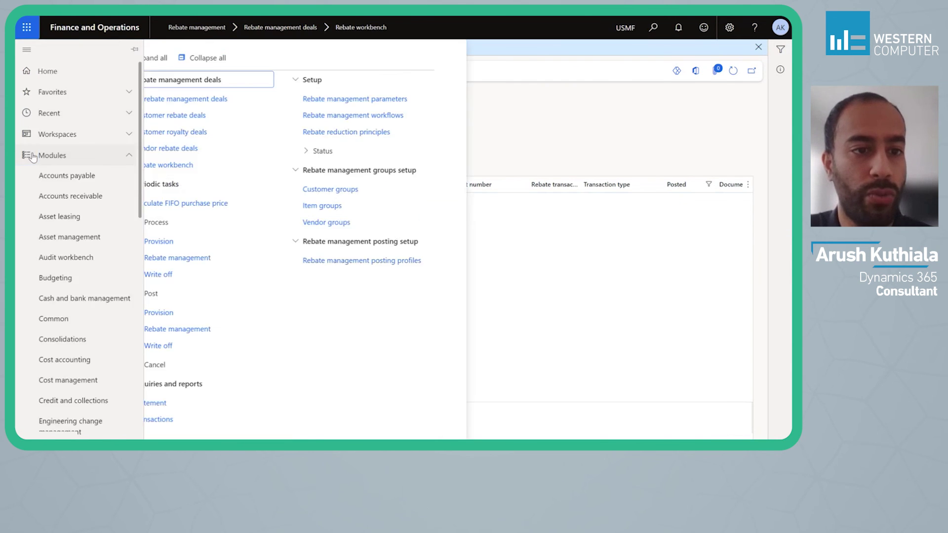
left_click(107, 176)
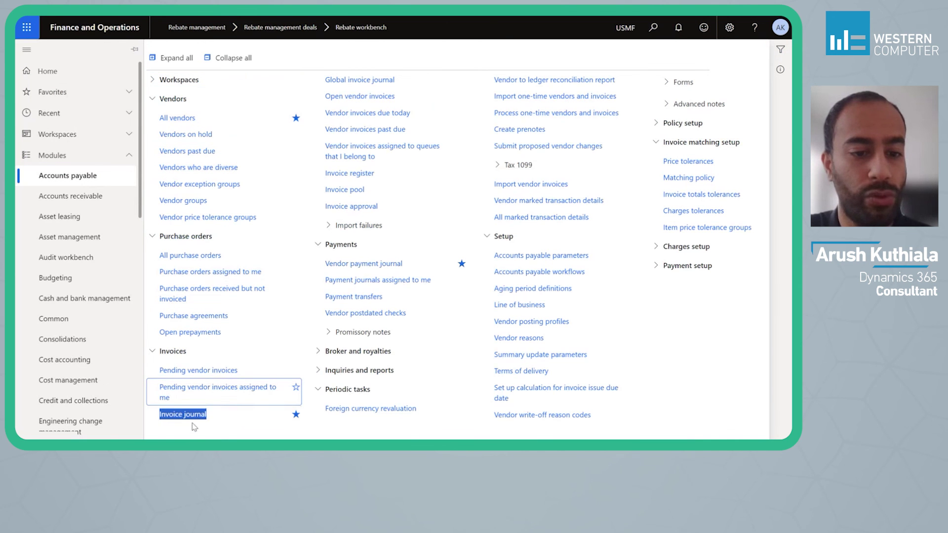
left_click(210, 414)
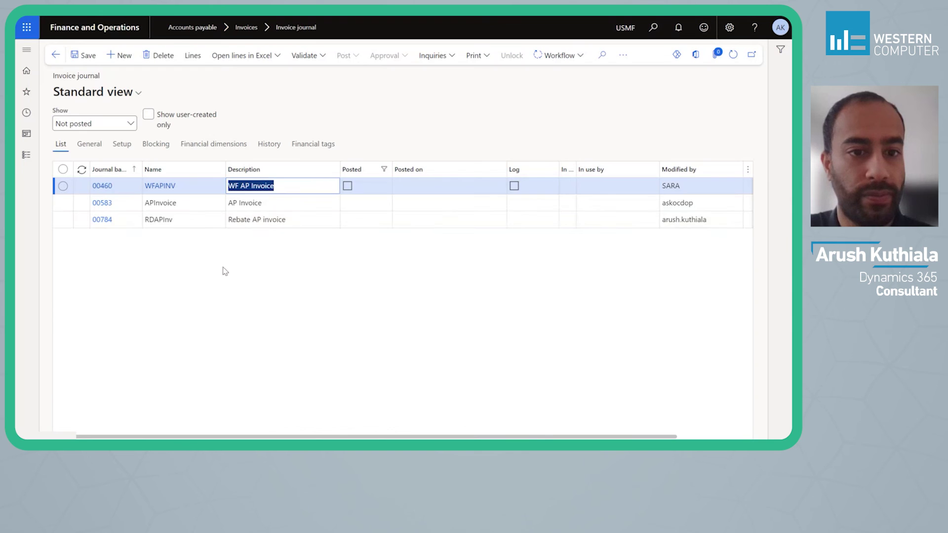
left_click(99, 221)
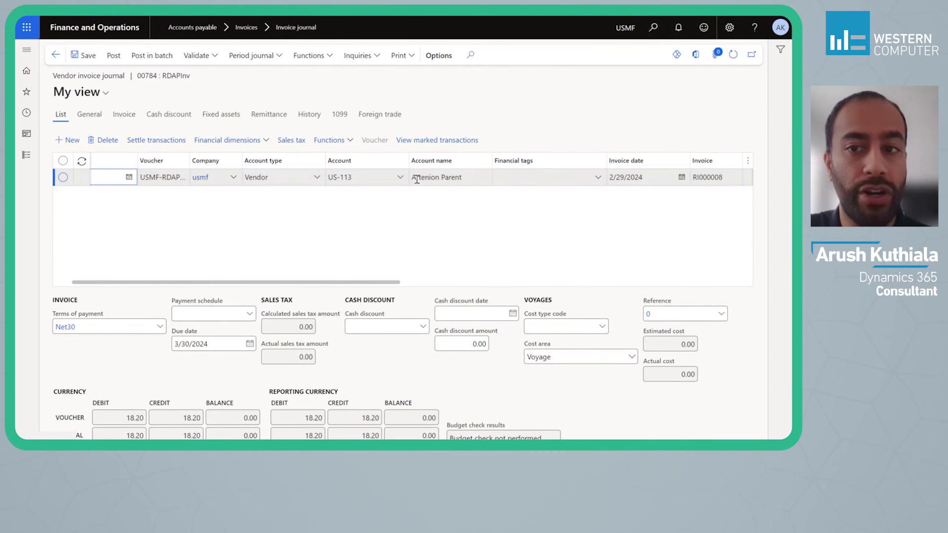
- Review the journal's 18.20 vendor invoice line and post journal 00784
scroll(416, 180, "right", 1)
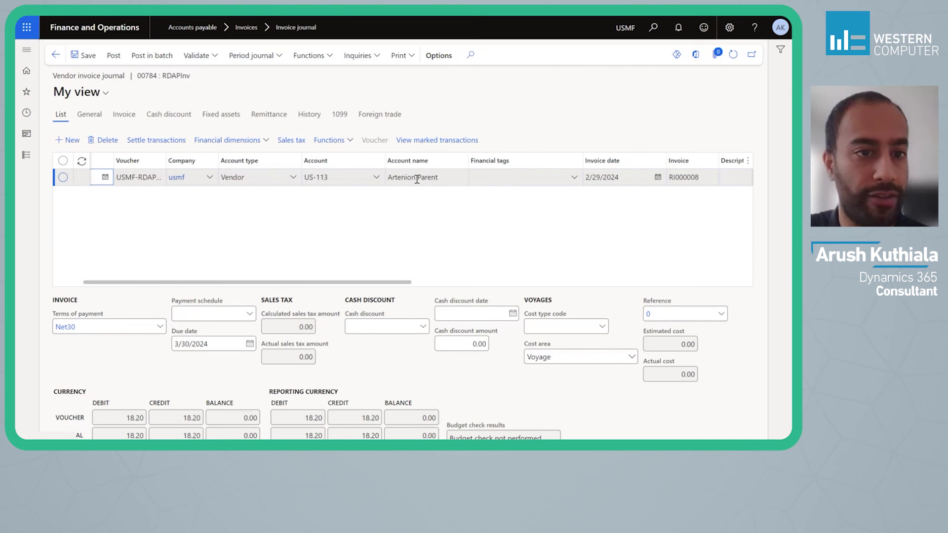
scroll(417, 180, "right", 8)
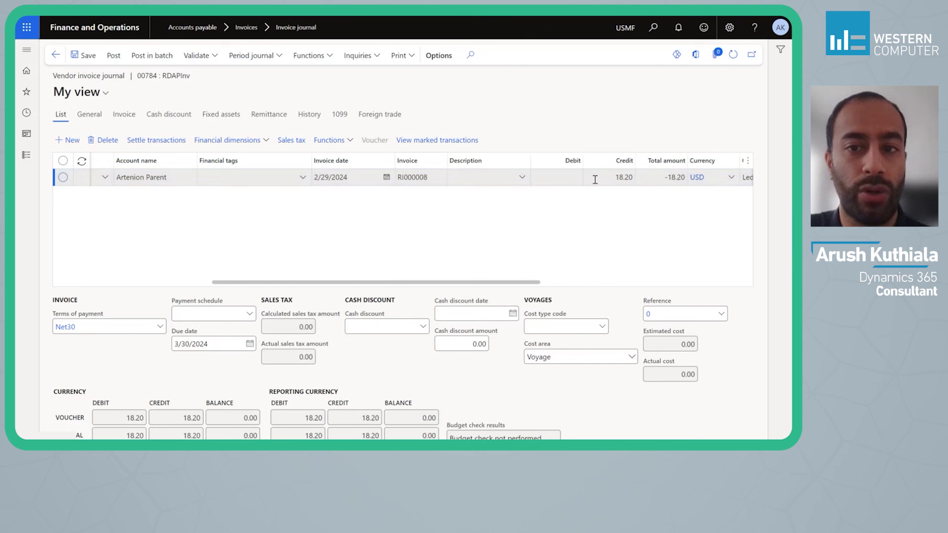
scroll(647, 188, "right", 2)
left_click(114, 55)
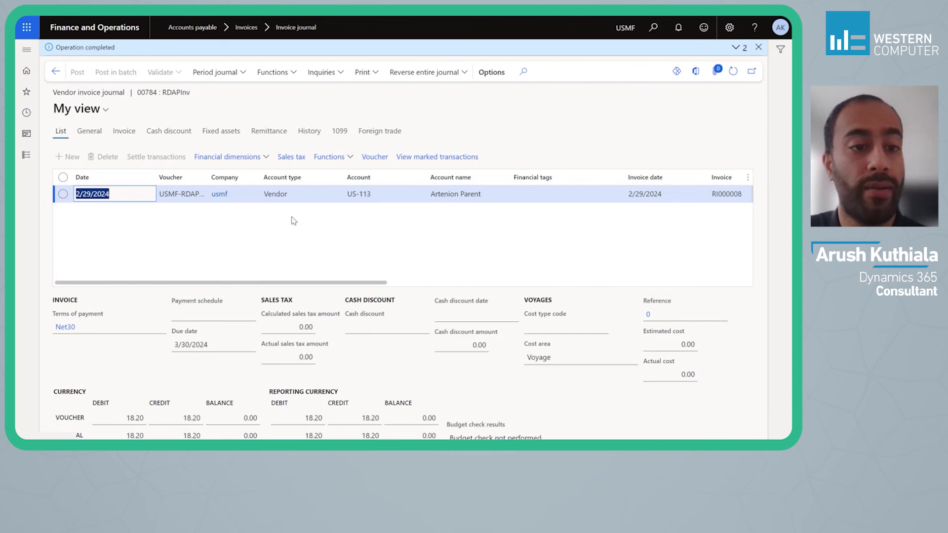
- Open the Rebate management posting profiles showing the Artenion profile with RDProv and RDAPInv
left_click(26, 155)
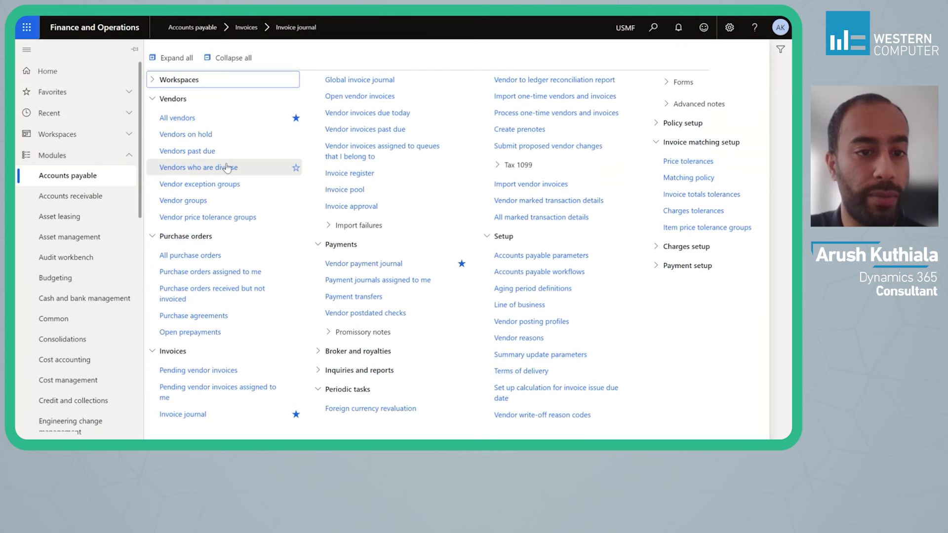
scroll(80, 286, "down", 8)
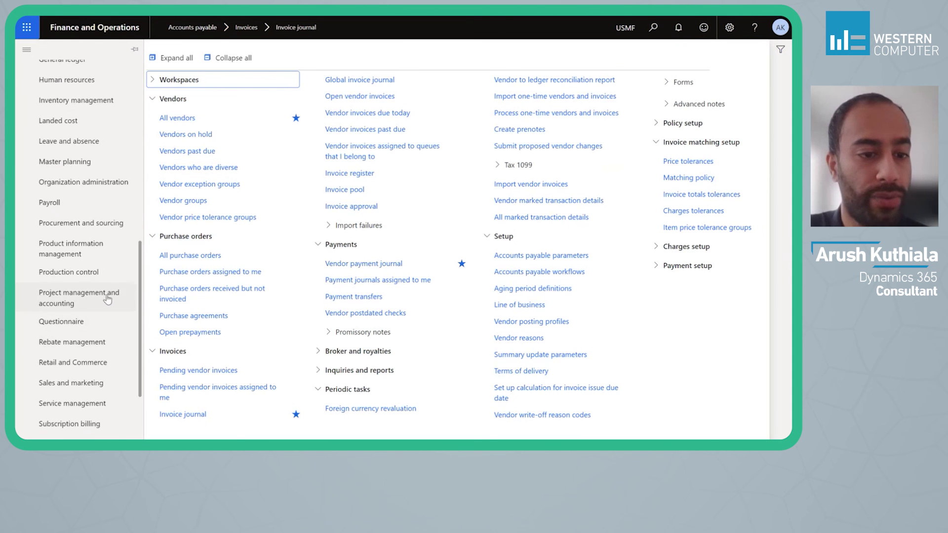
scroll(107, 300, "down", 2)
left_click(88, 232)
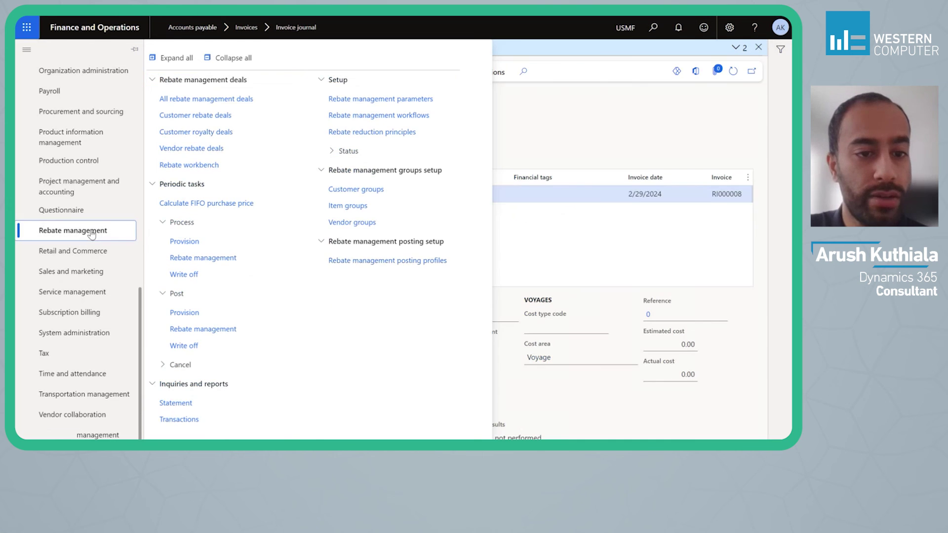
left_click(395, 265)
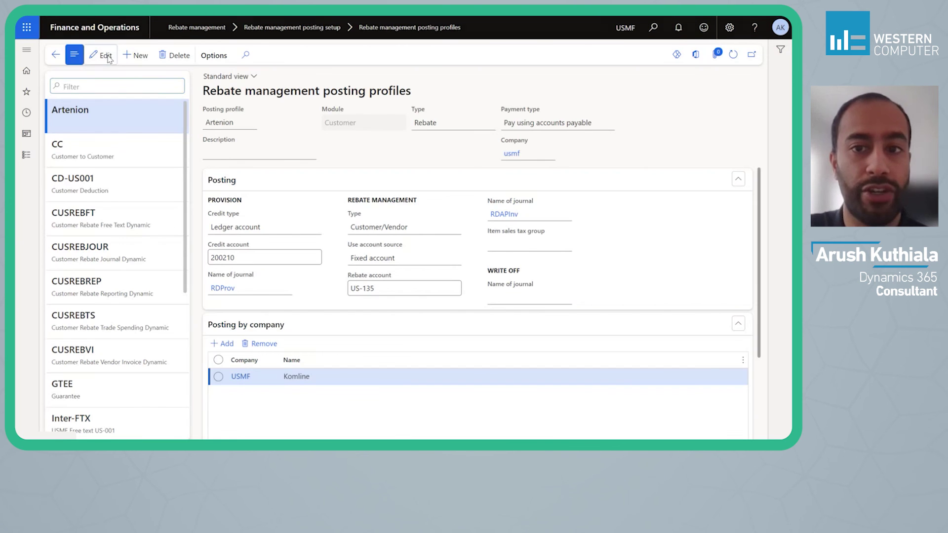
- Add a new posting profile, check its payment type choices, then delete it
left_click(106, 56)
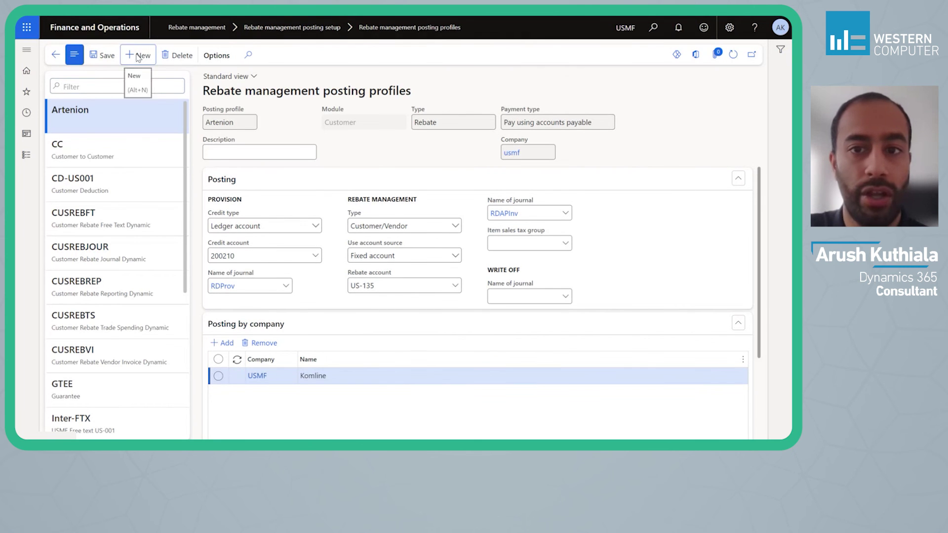
left_click(138, 56)
left_click(567, 121)
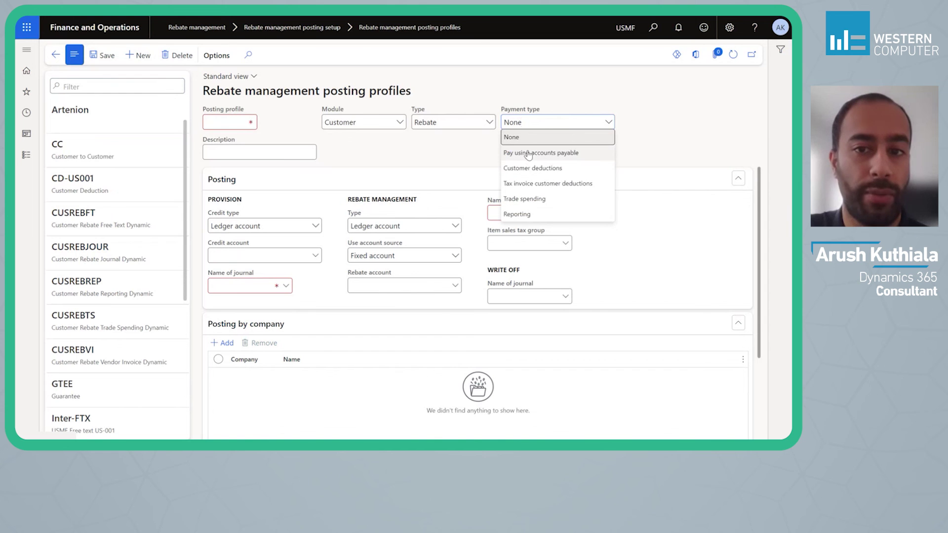
left_click(174, 57)
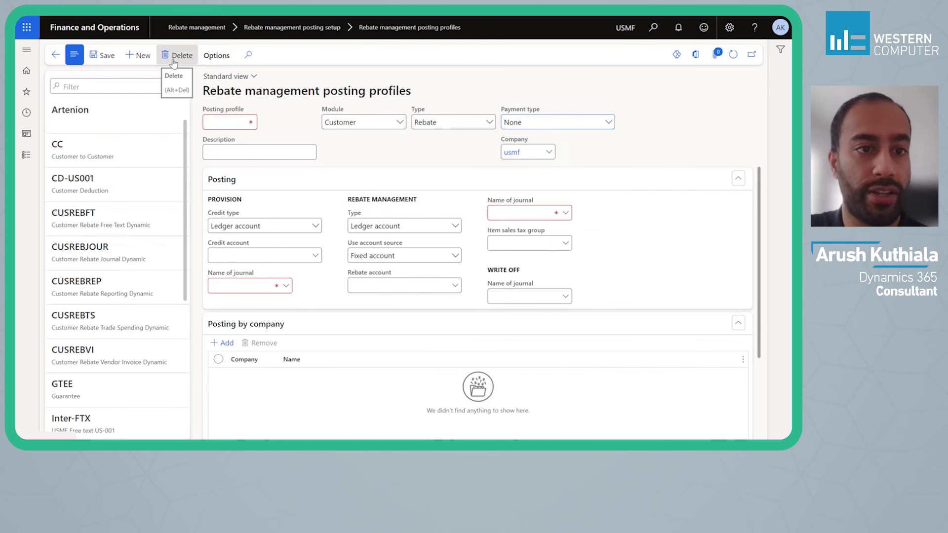